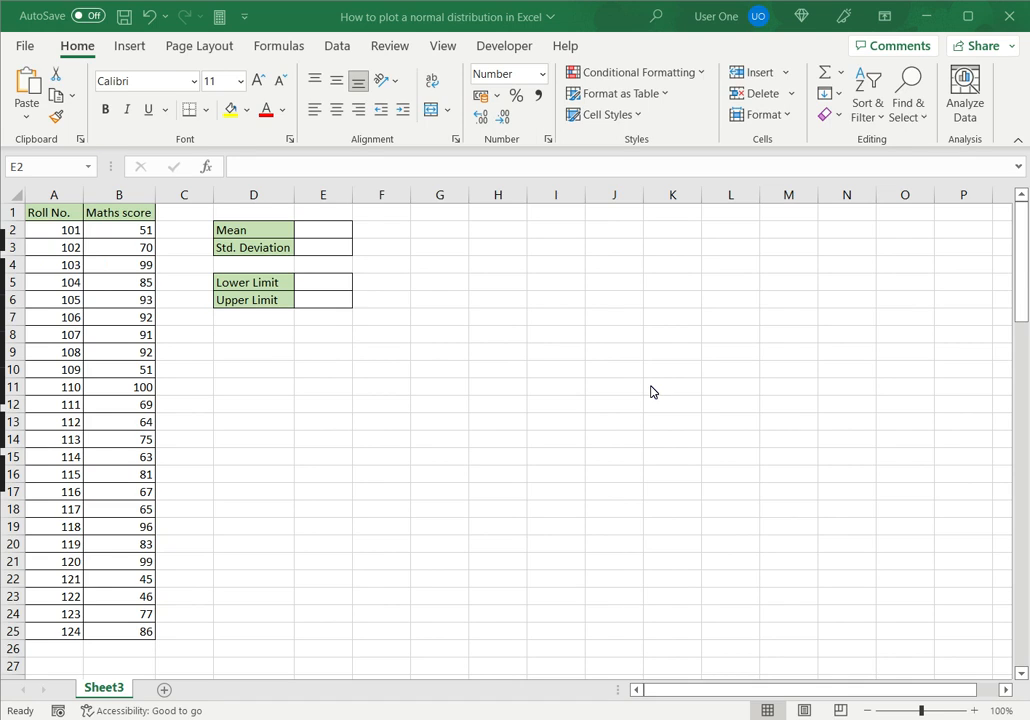
click(485, 271)
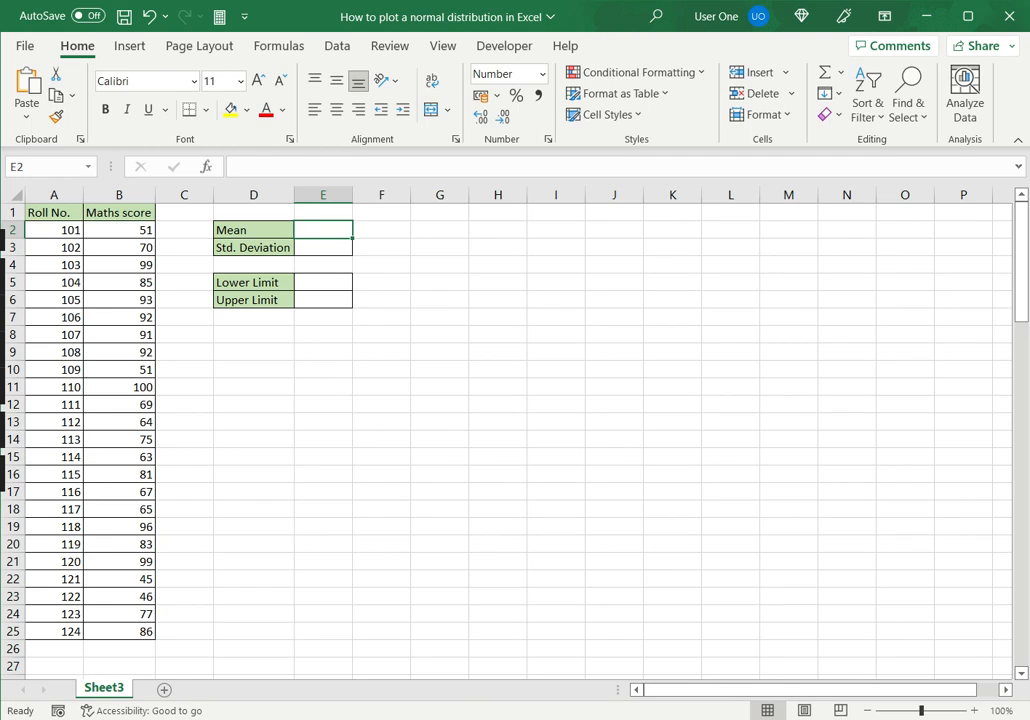
click(439, 247)
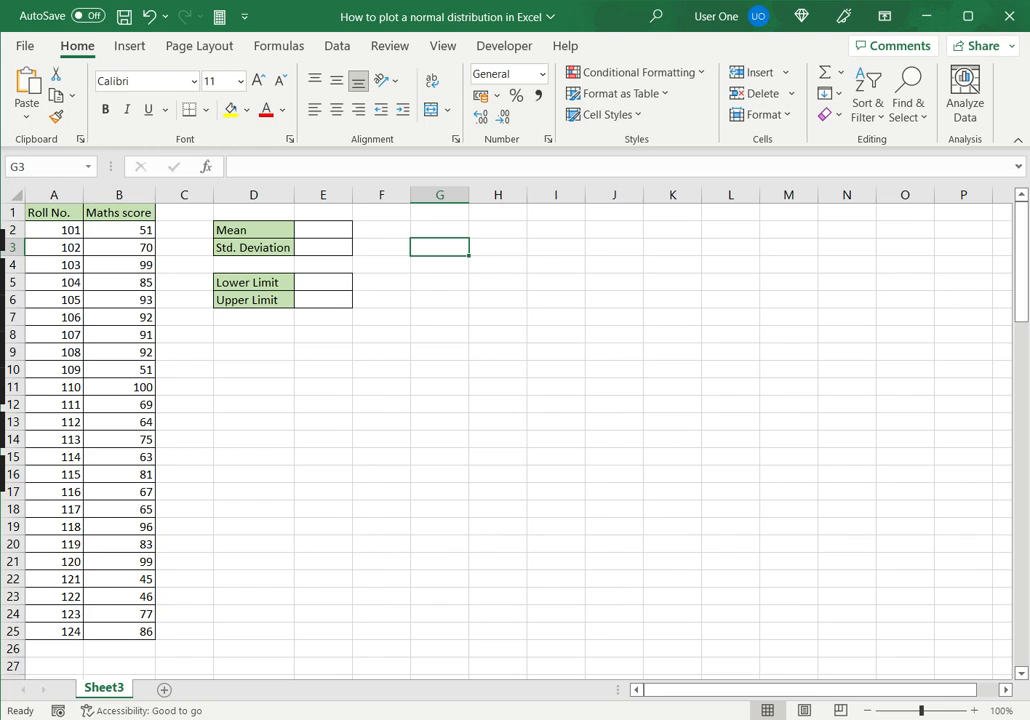
click(323, 230)
click(323, 247)
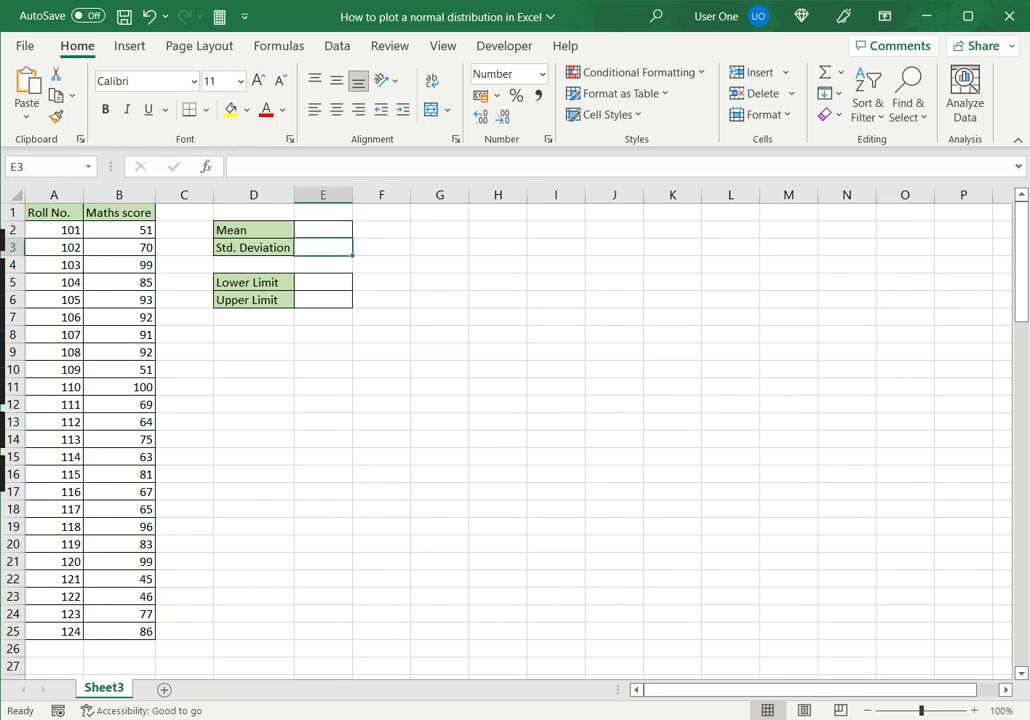
- Calculate the mean of the maths scores in cell E2 with the AVERAGE function over B2:B25
click(323, 230)
text(=av)
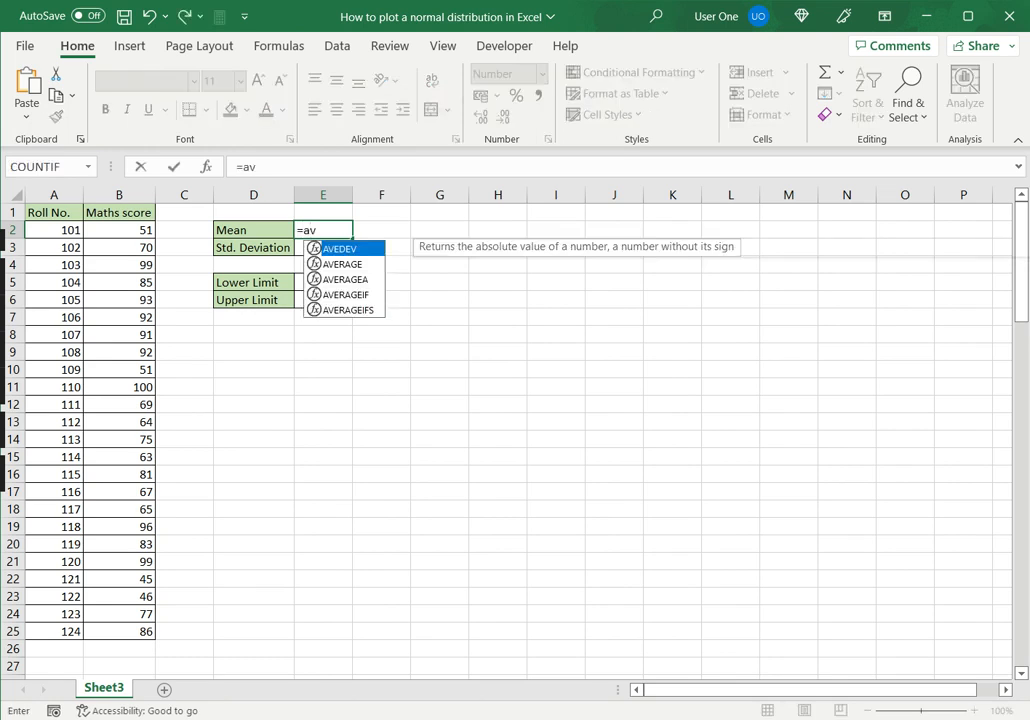
text(erage()
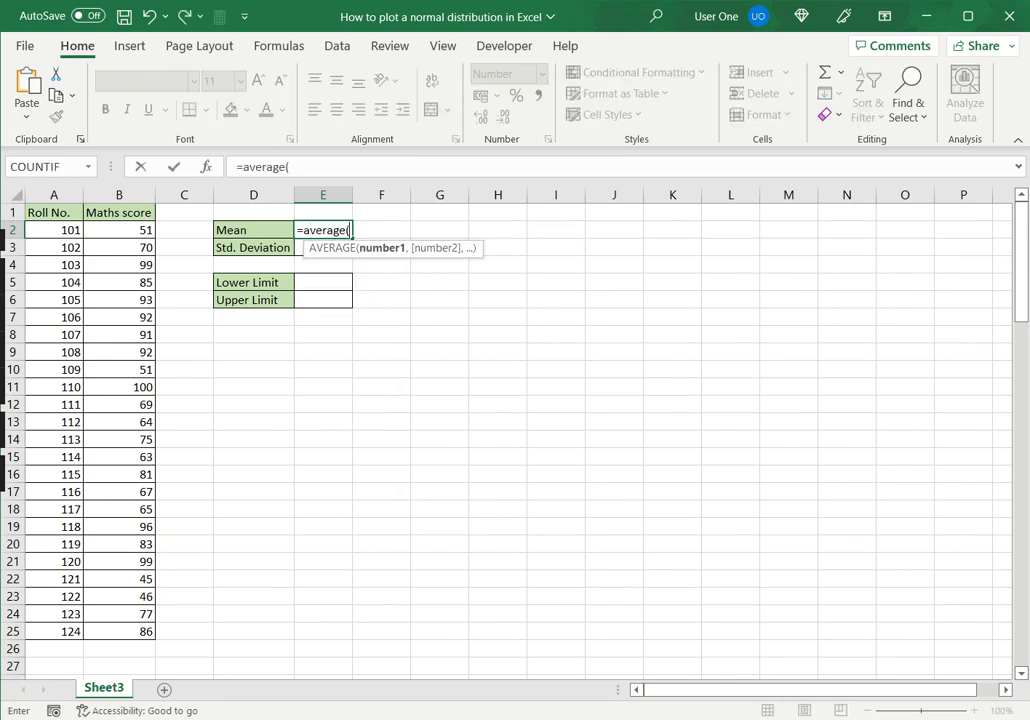
drag(119, 230, 119, 631)
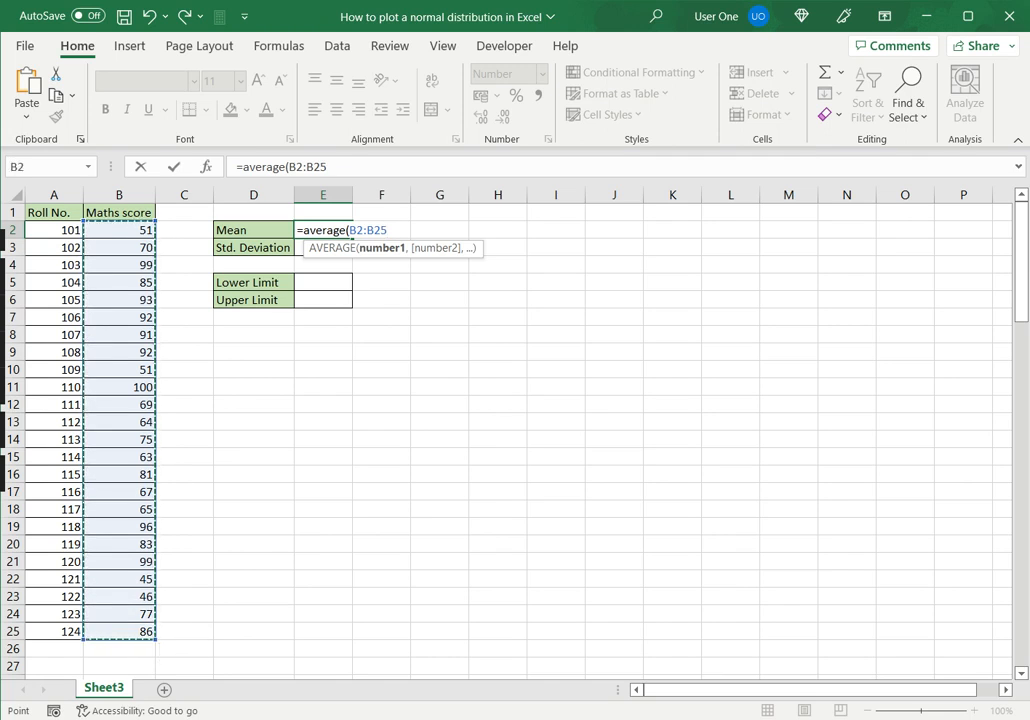
text())
key(Return)
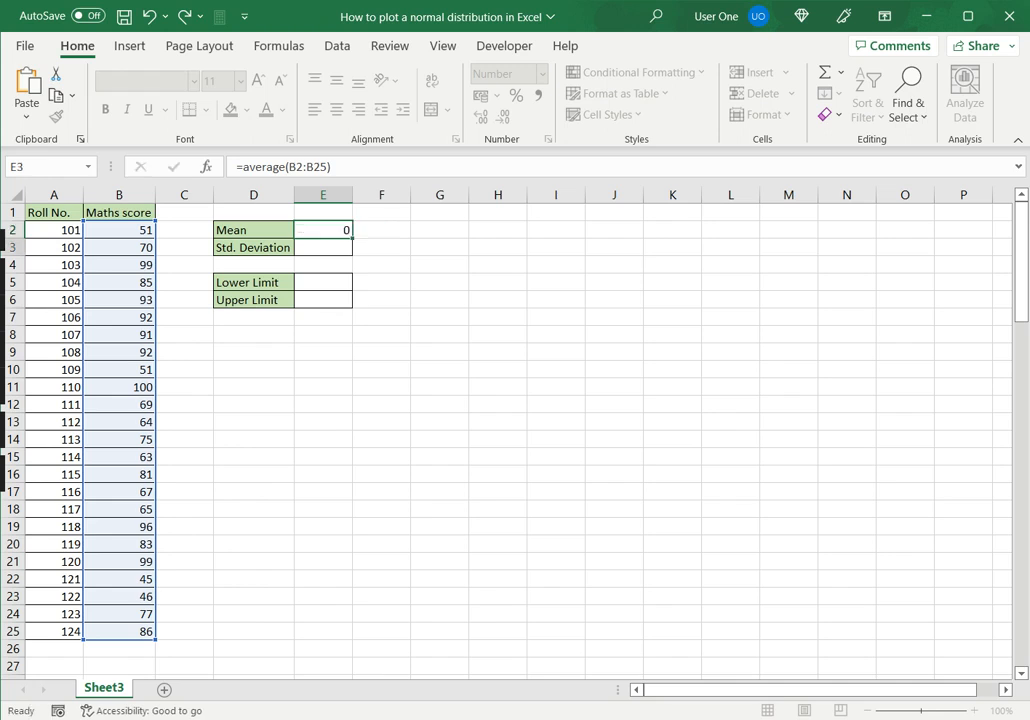
- Calculate the population standard deviation of the scores in cell E3 with STDEV.P over B2:B25
text(=std)
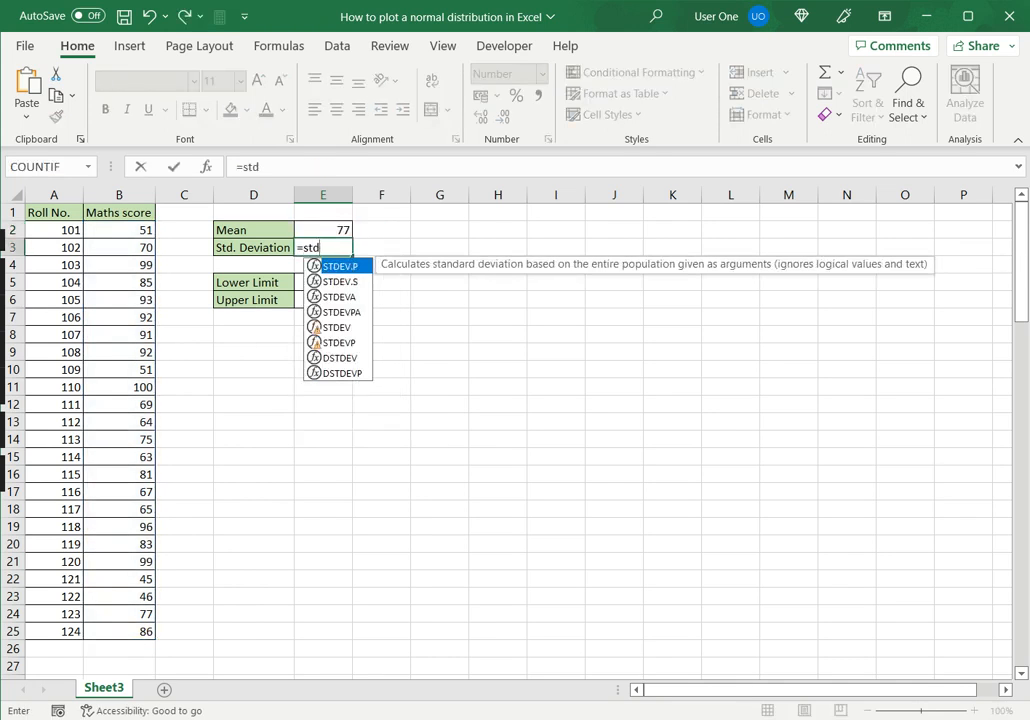
double_click(354, 268)
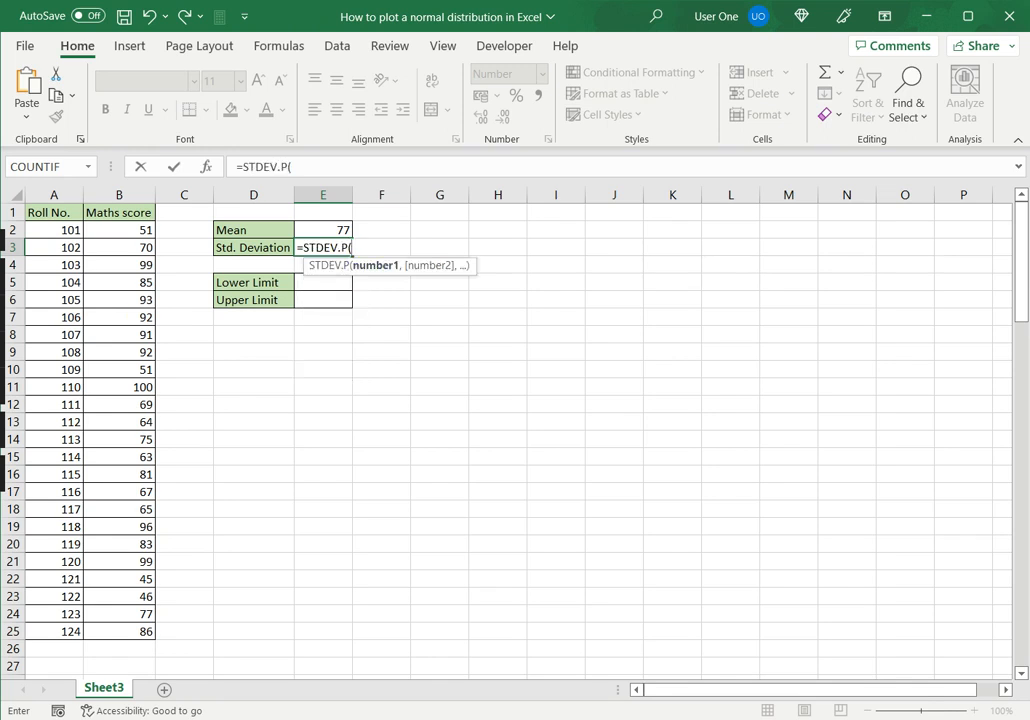
drag(119, 230, 119, 632)
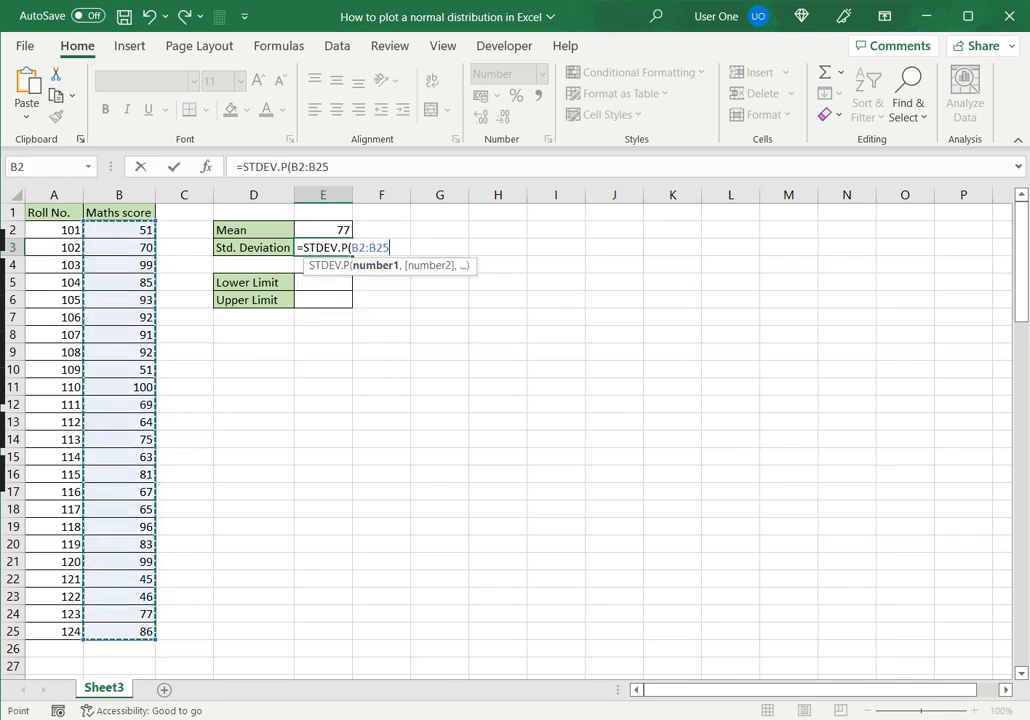
text())
key(Return)
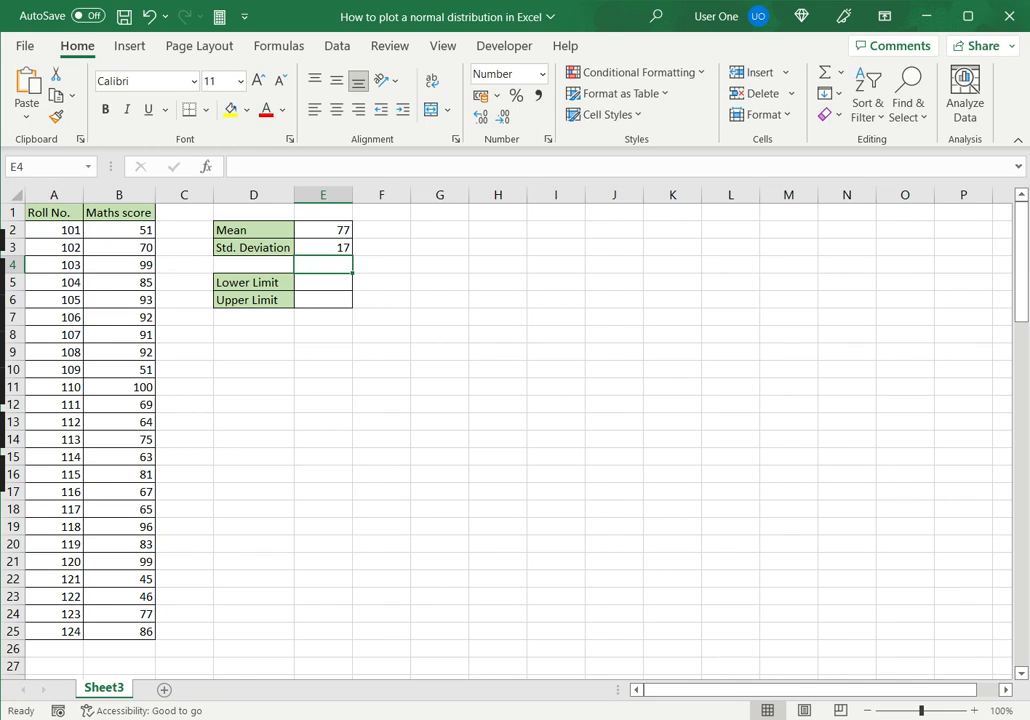
- Calculate the lower limit in cell E5 as the mean minus three standard deviations, using =E2-(3*E3)
click(323, 283)
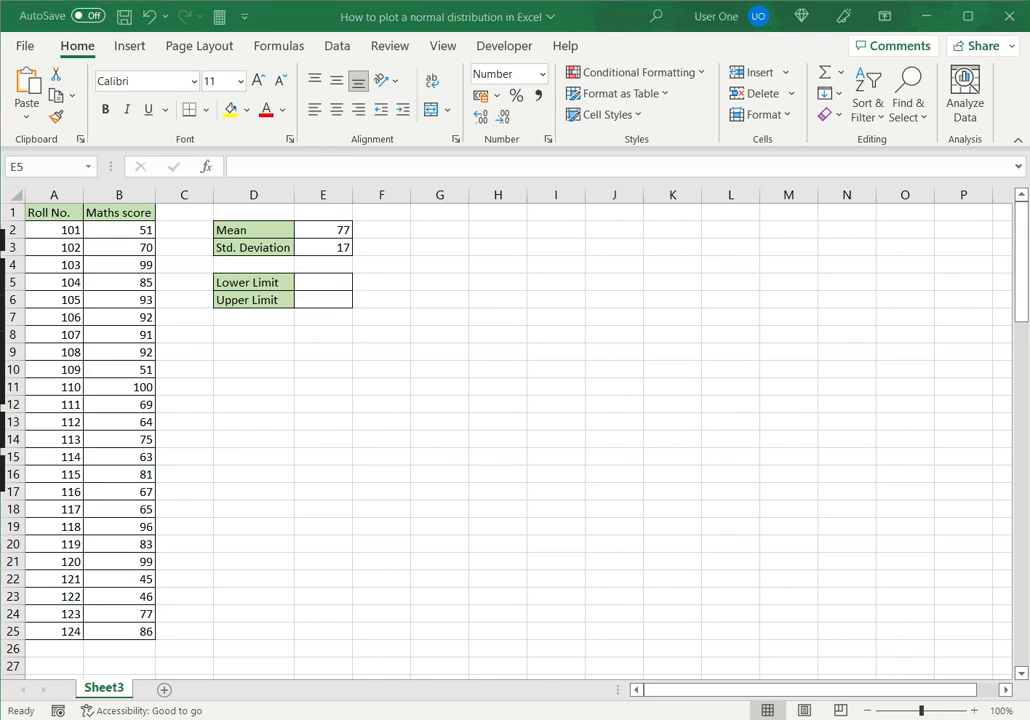
click(334, 289)
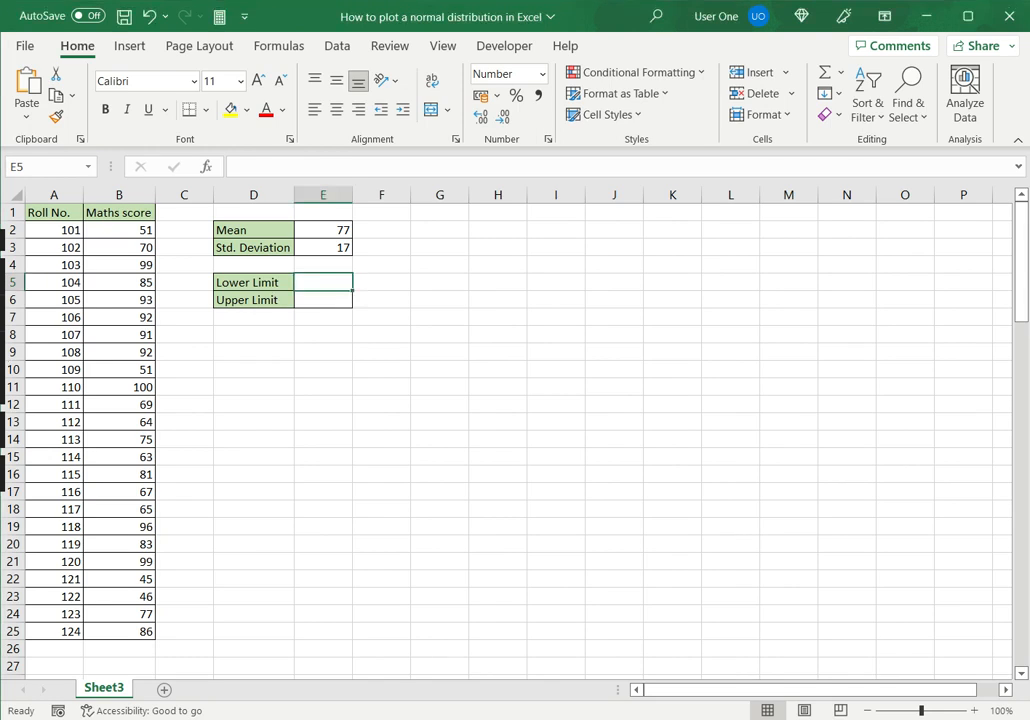
text(=)
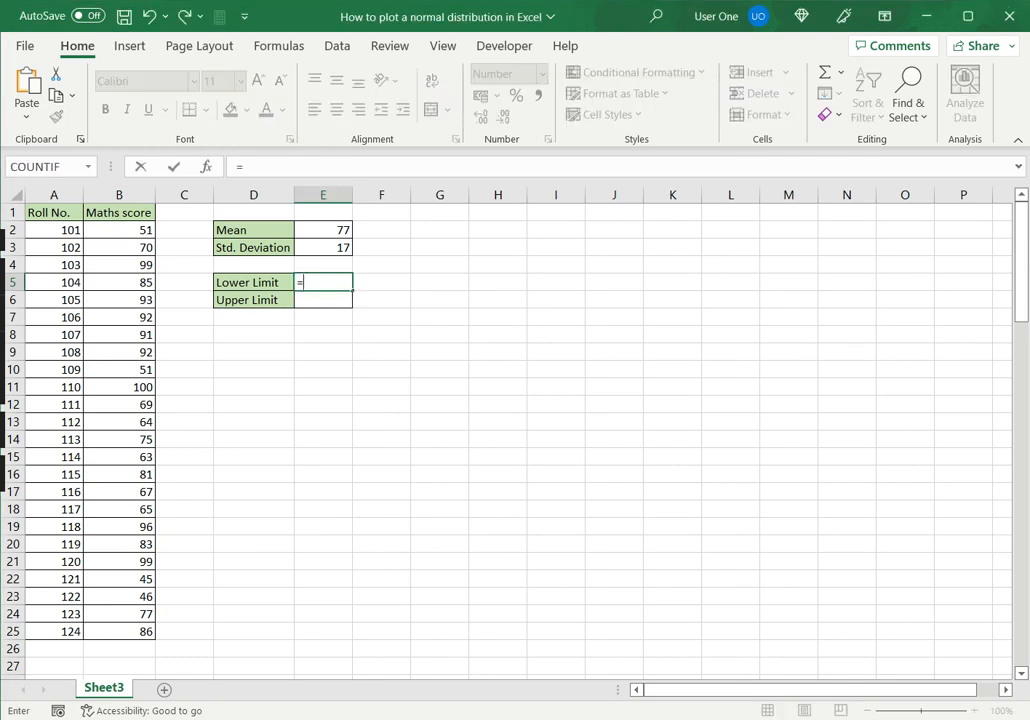
key(Up)
key(Up)
key(Up)
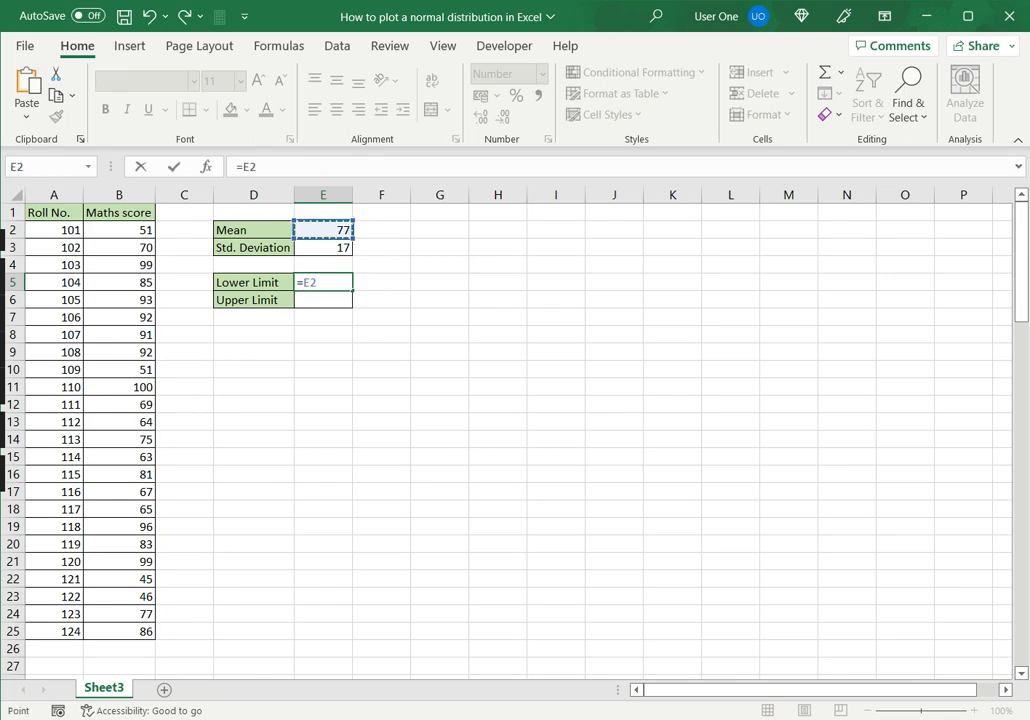
text(-(3*)
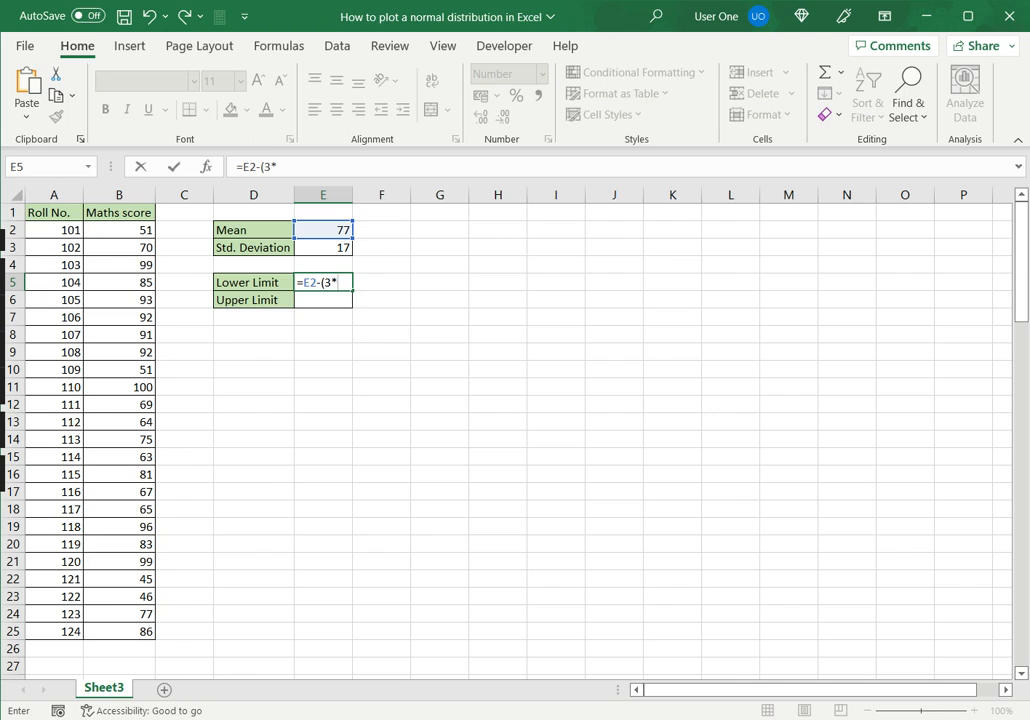
key(Up)
key(Up)
text())
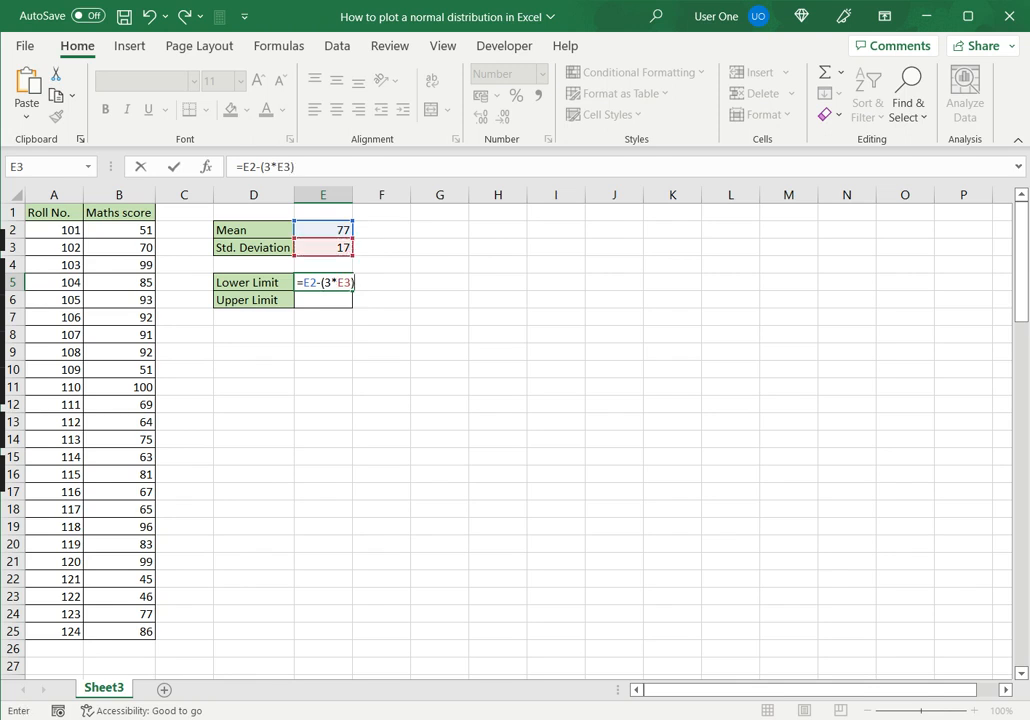
key(Return)
- Calculate the upper limit in cell E6 as the mean plus three standard deviations, using =E2+(3*E3)
text(=)
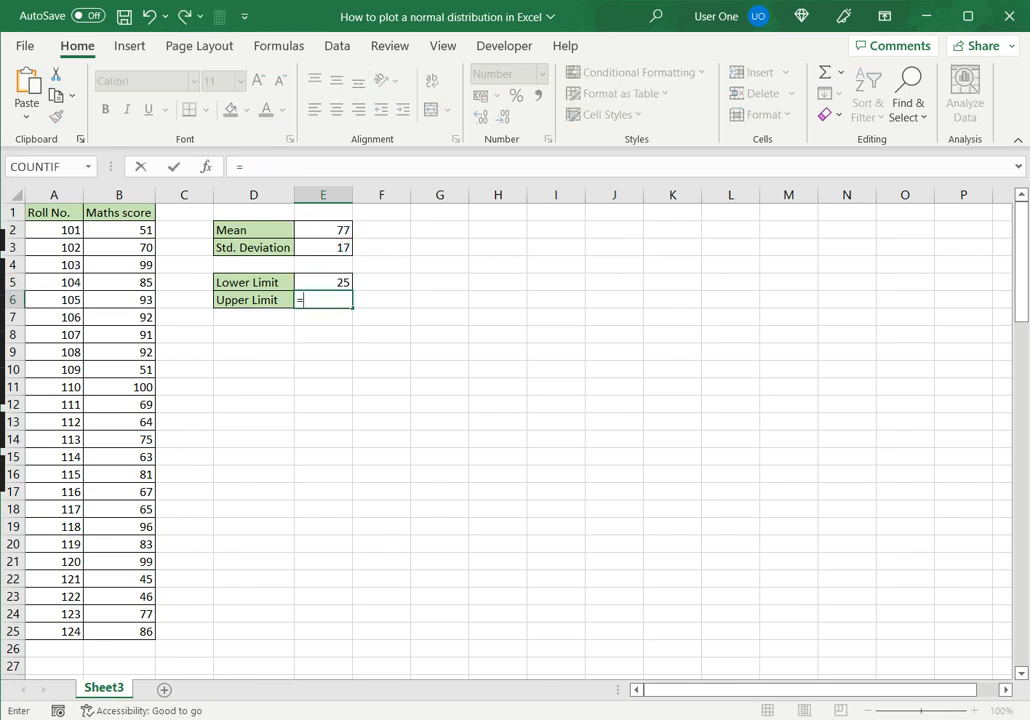
key(Up)
key(Up)
key(Up)
key(Up)
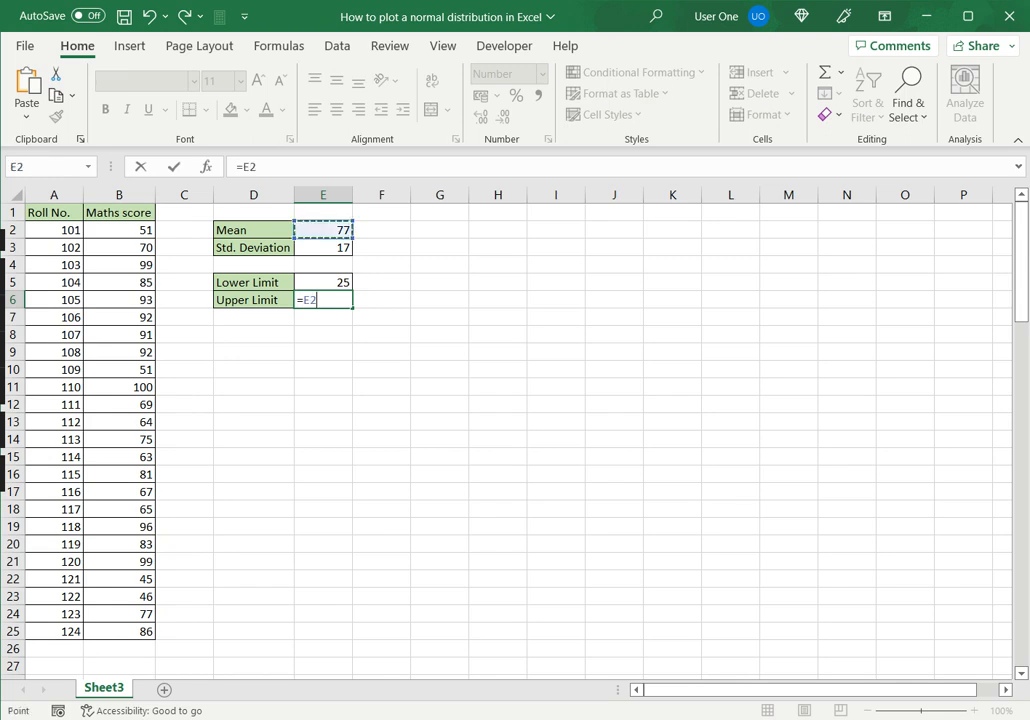
text(+(3*)
key(Up)
key(Up)
key(Up)
text())
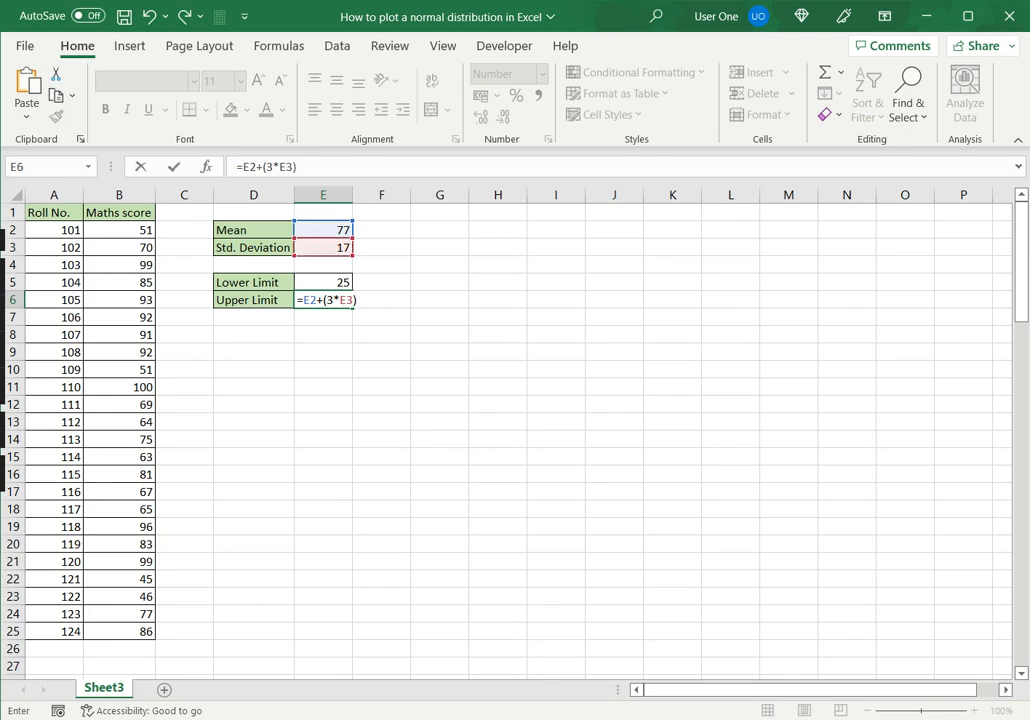
key(Return)
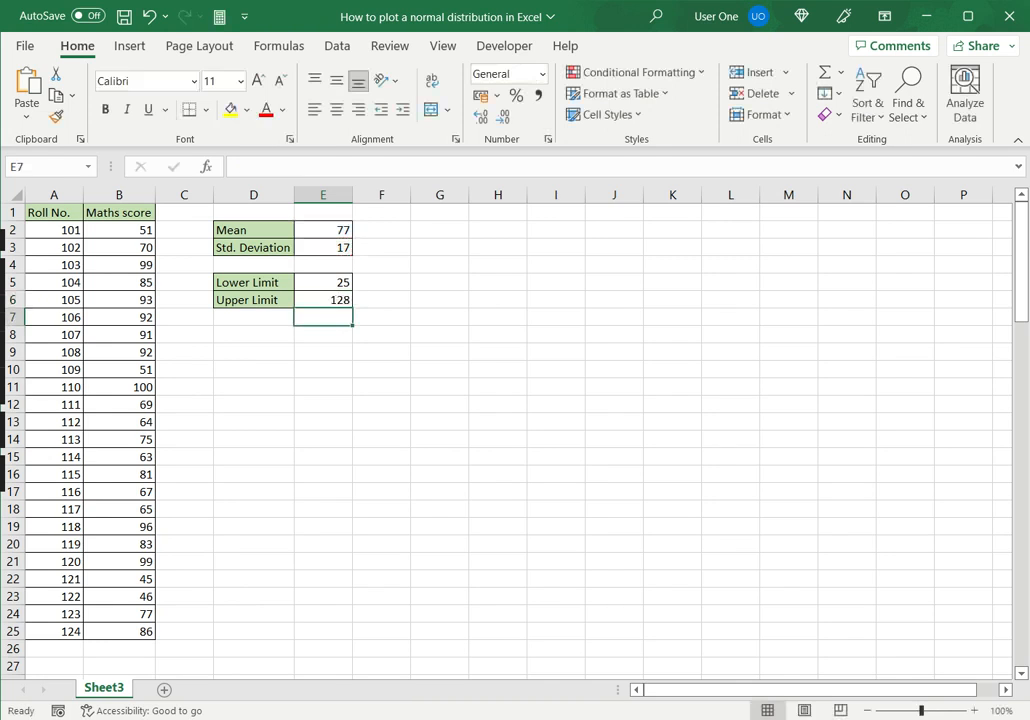
- Enter 25 and 26 in cells G2 and G3 and fill the series down column G to 128 in row 105
click(440, 230)
text(25)
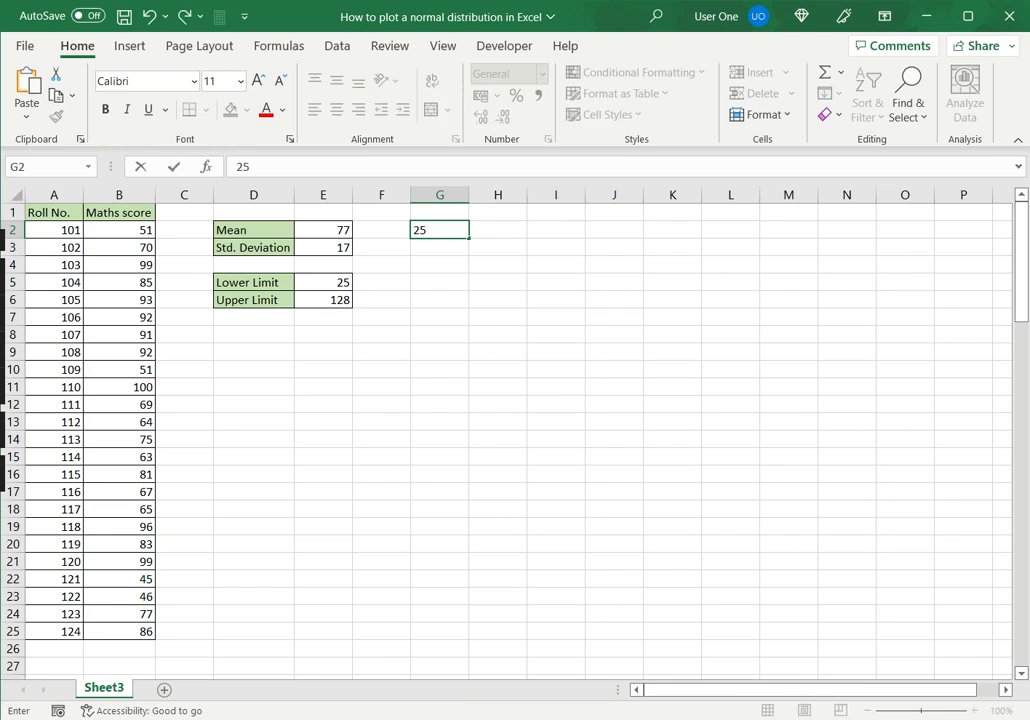
key(Return)
text(26)
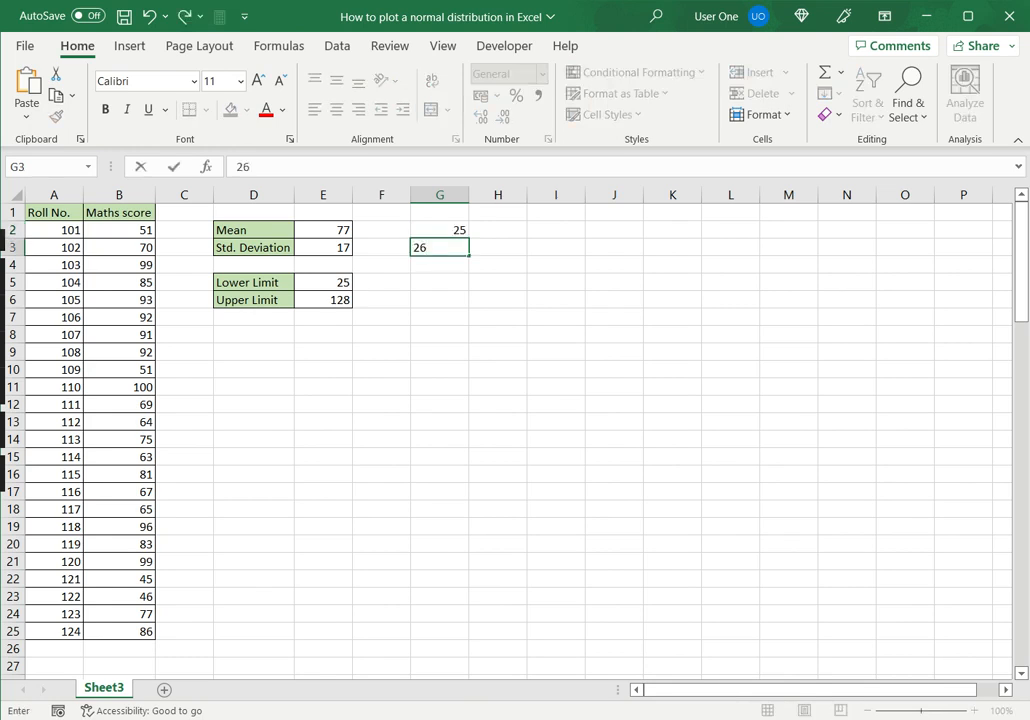
key(Return)
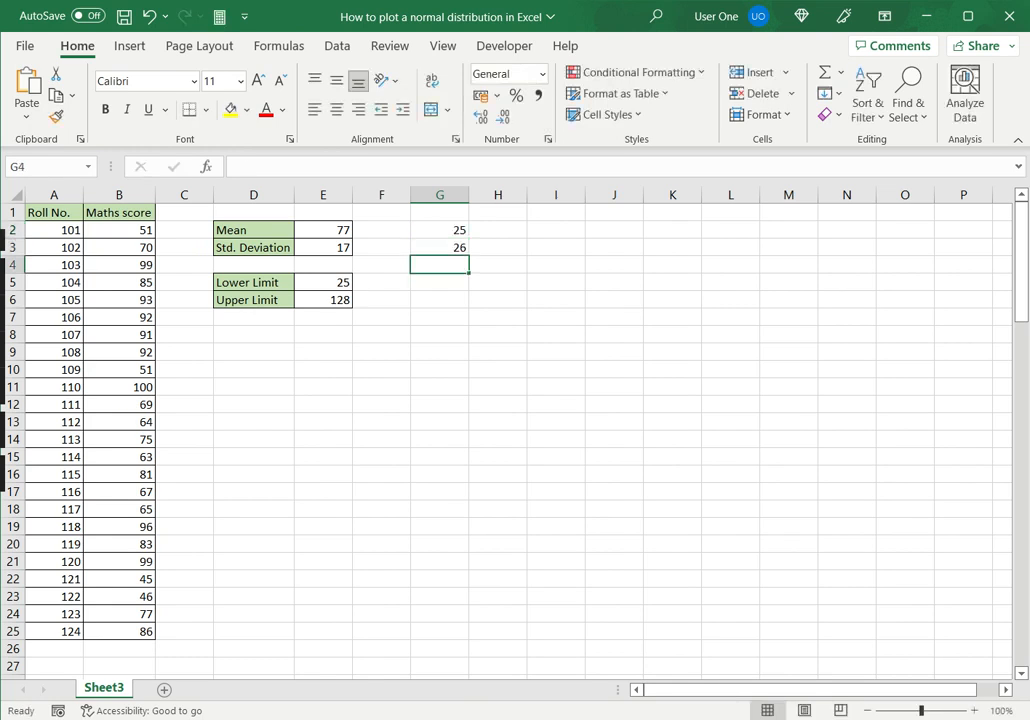
click(440, 230)
key(shift+Down)
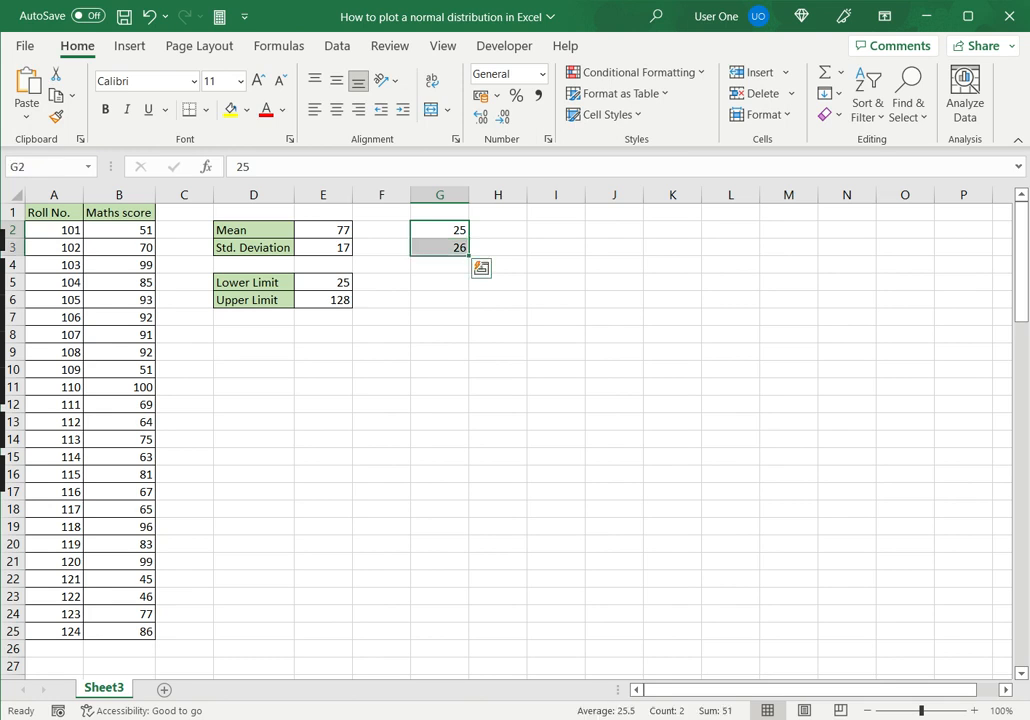
drag(468, 255, 470, 645)
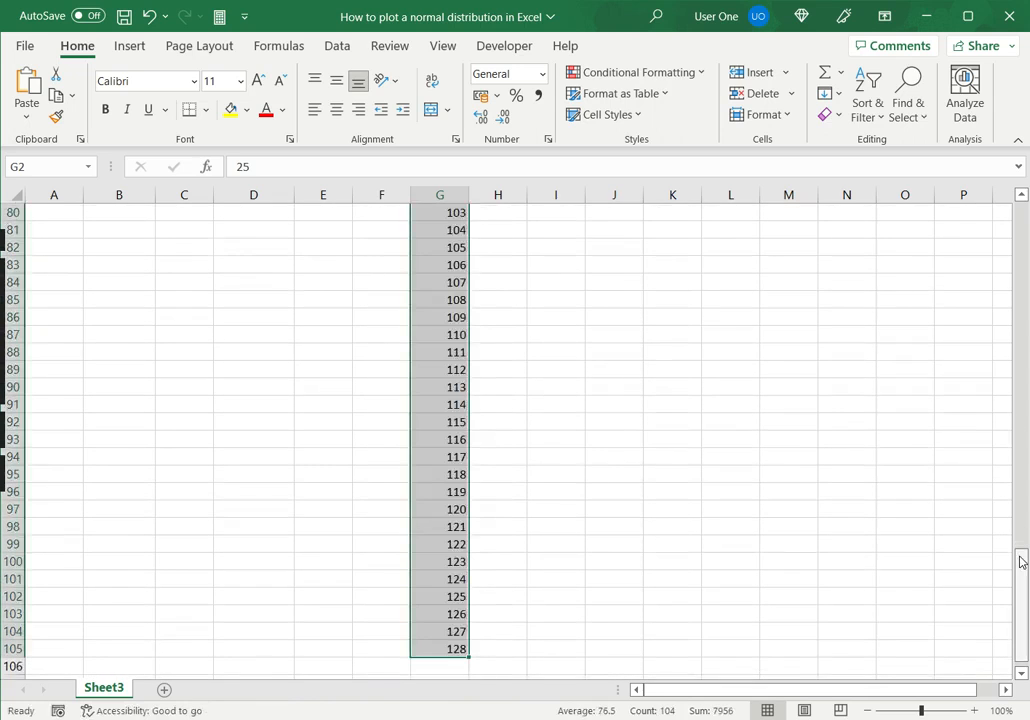
- Calculate the normal distribution value for G2 in cell H2 with =NORM.DIST(G2,E2,E3,FALSE)
drag(1021, 556, 1003, 205)
key(Right)
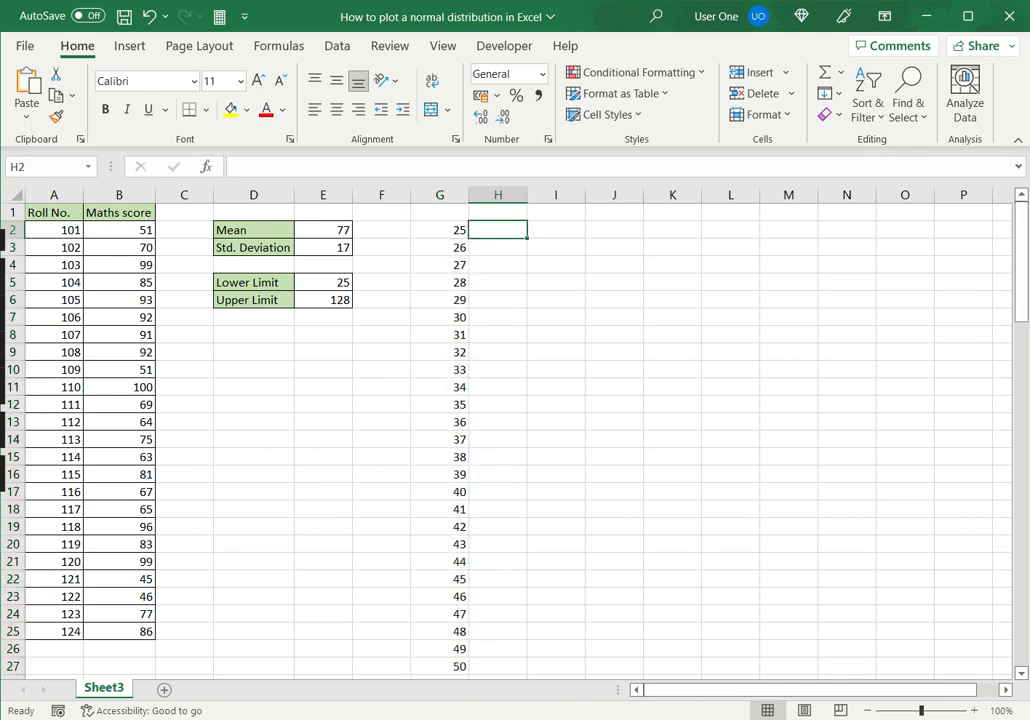
text(=norm)
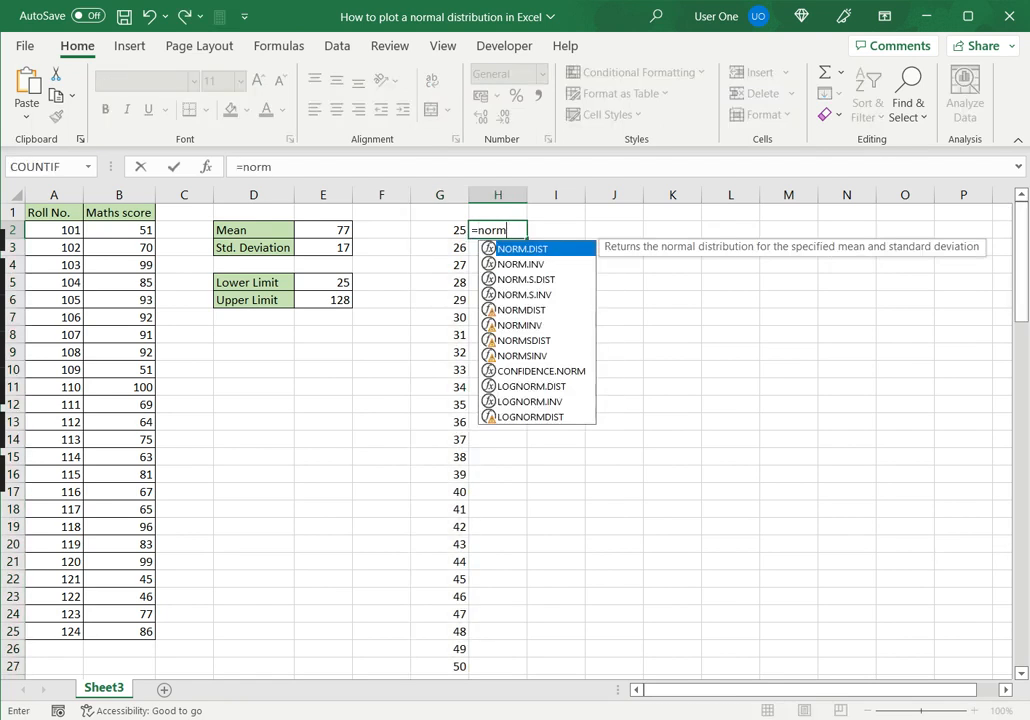
text(.dist)
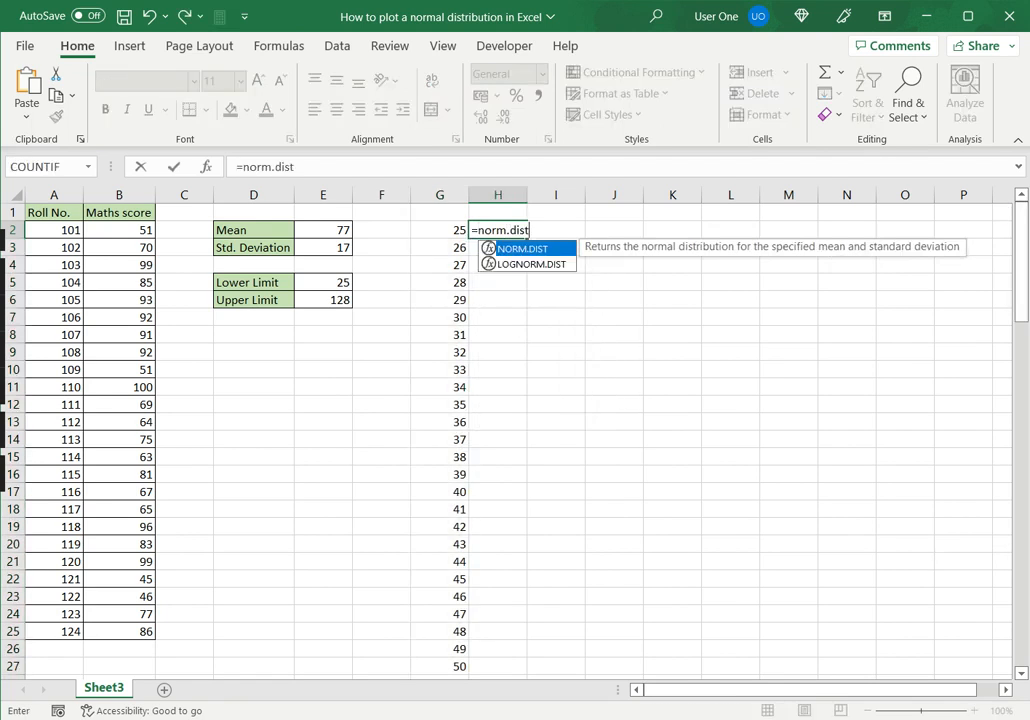
text(()
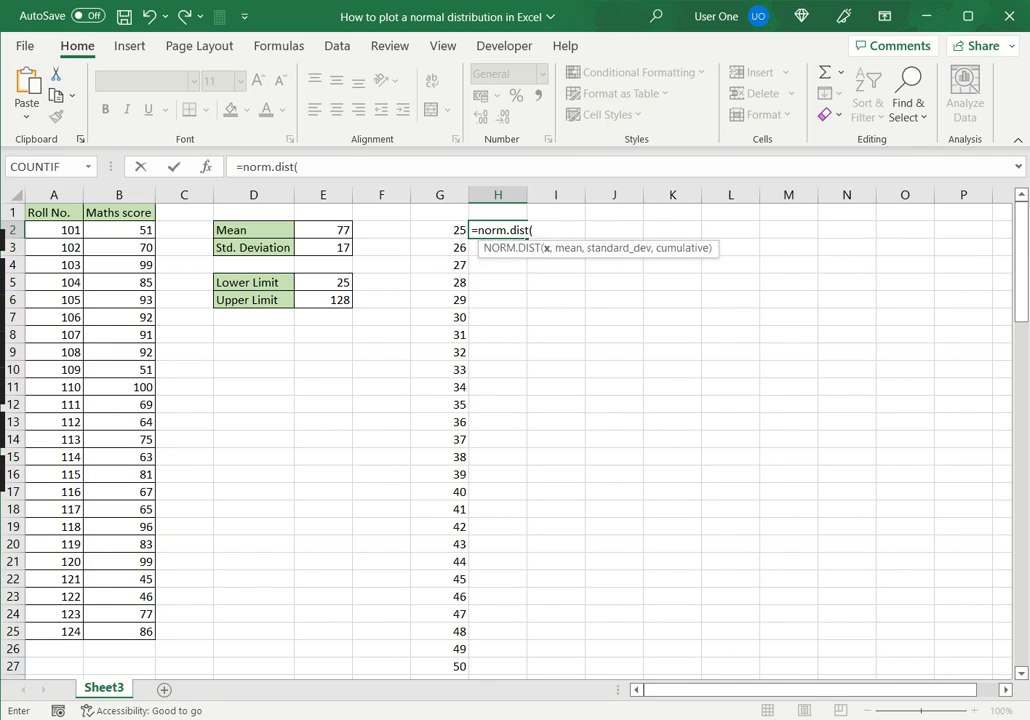
key(Left)
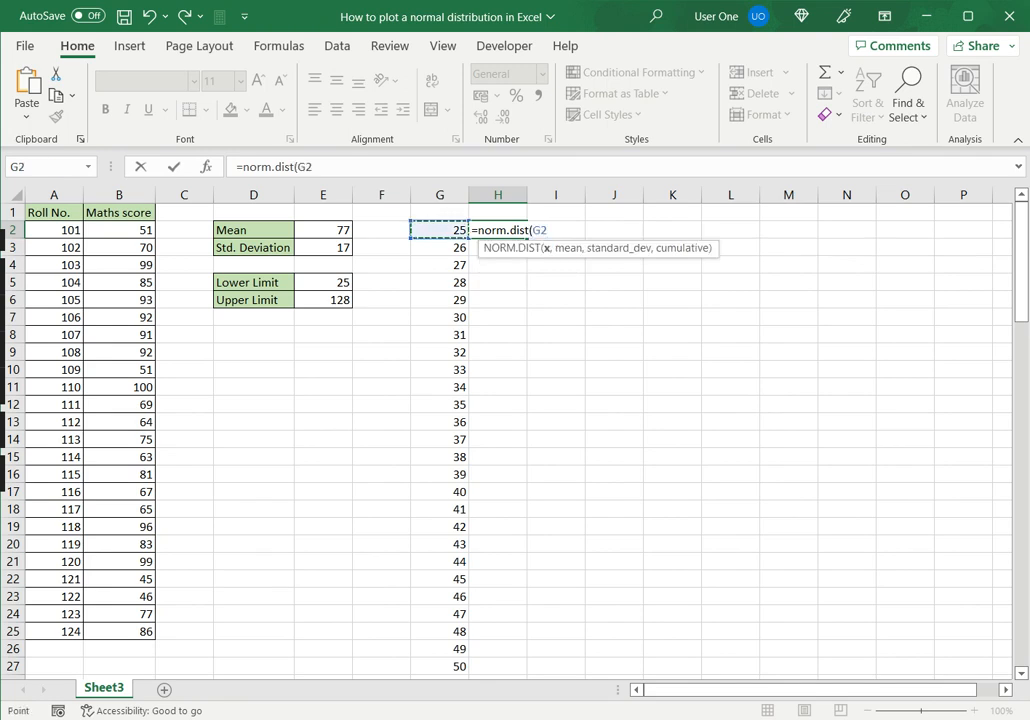
text(,)
key(Left)
key(Left)
key(Left)
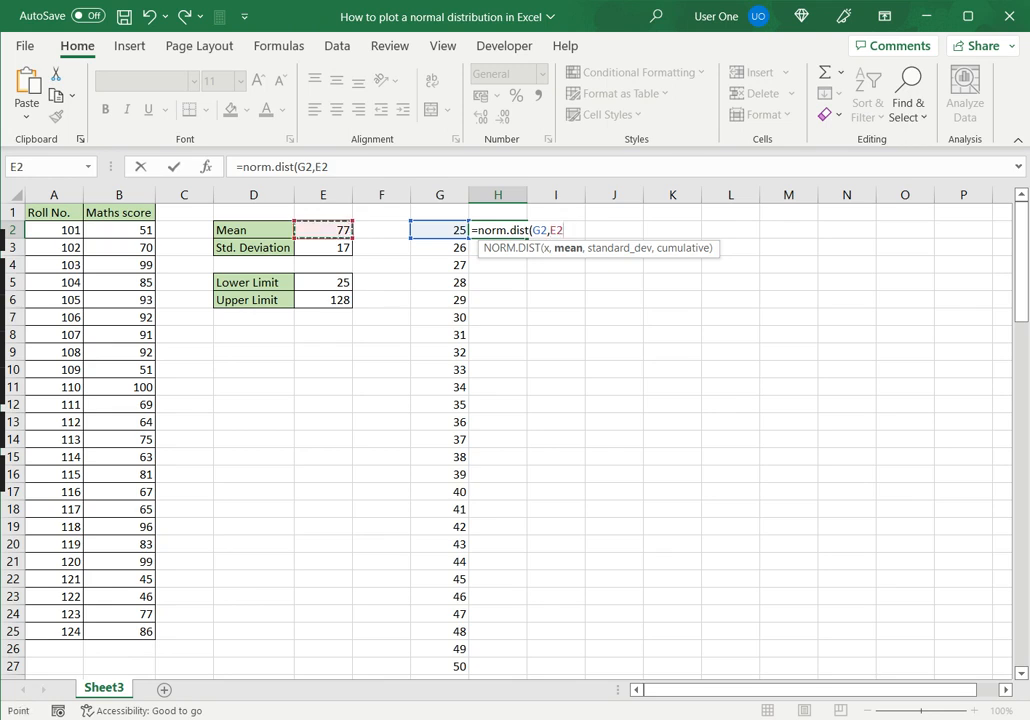
text(,)
key(Left)
key(Left)
key(Left)
key(Down)
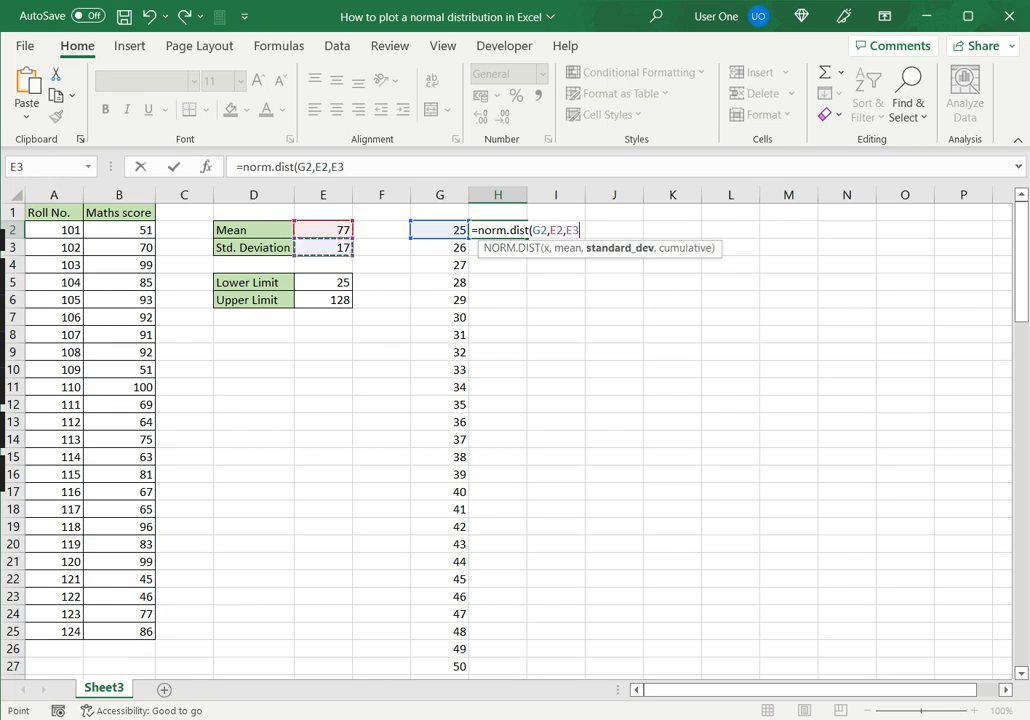
text(,)
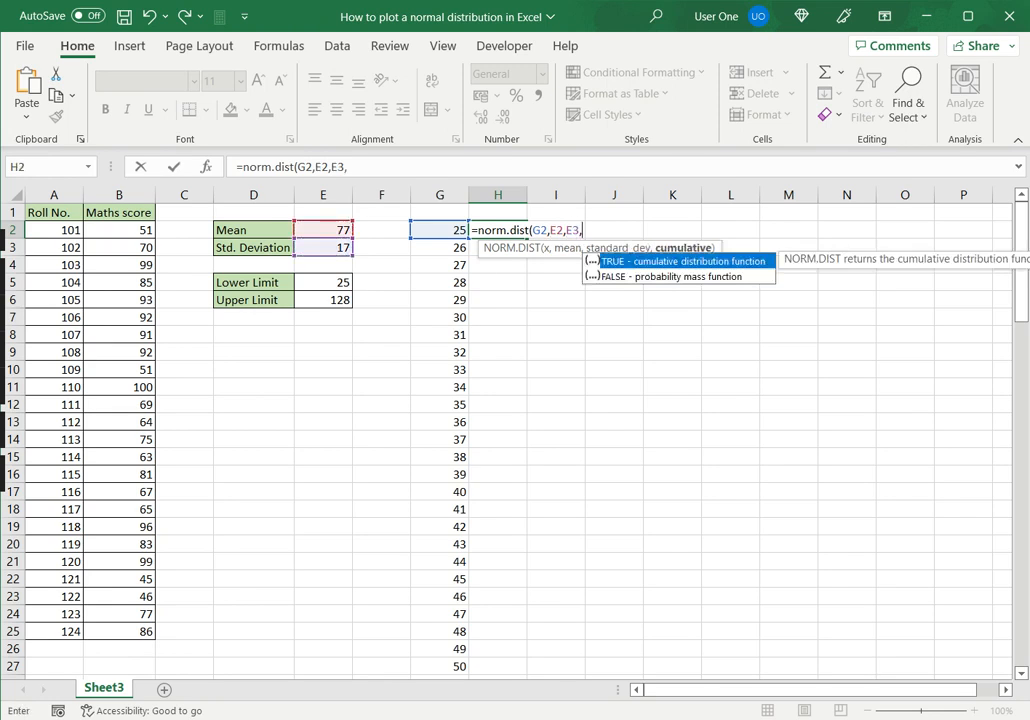
text(false))
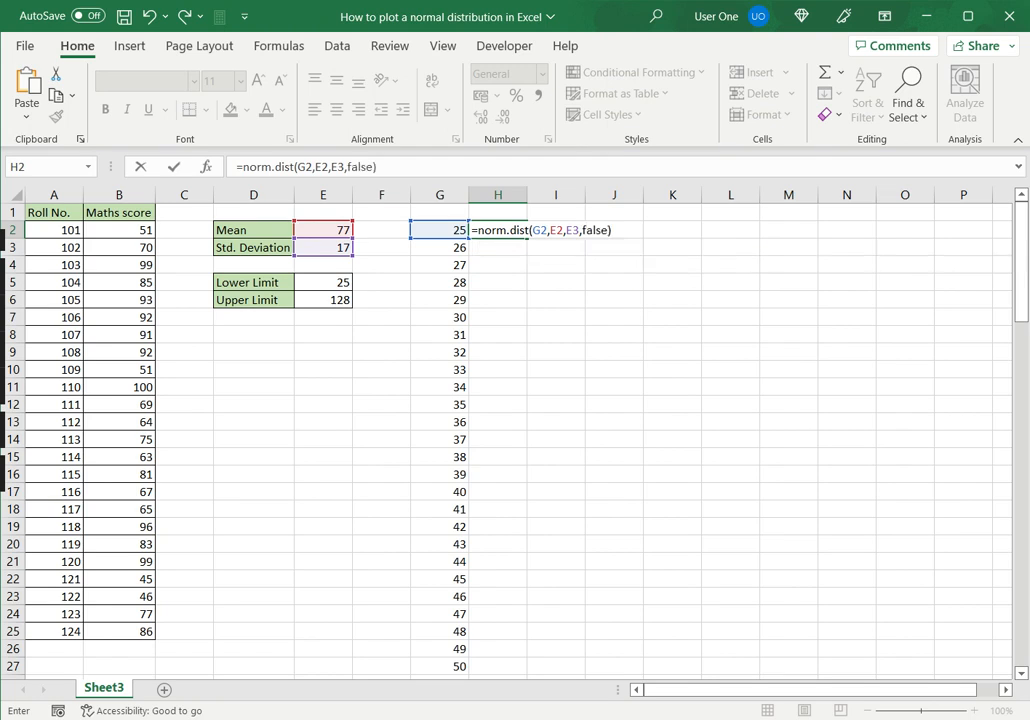
key(Return)
- Make the E2 and E3 references in H2's formula absolute and fill the formula down column H to row 105
key(Up)
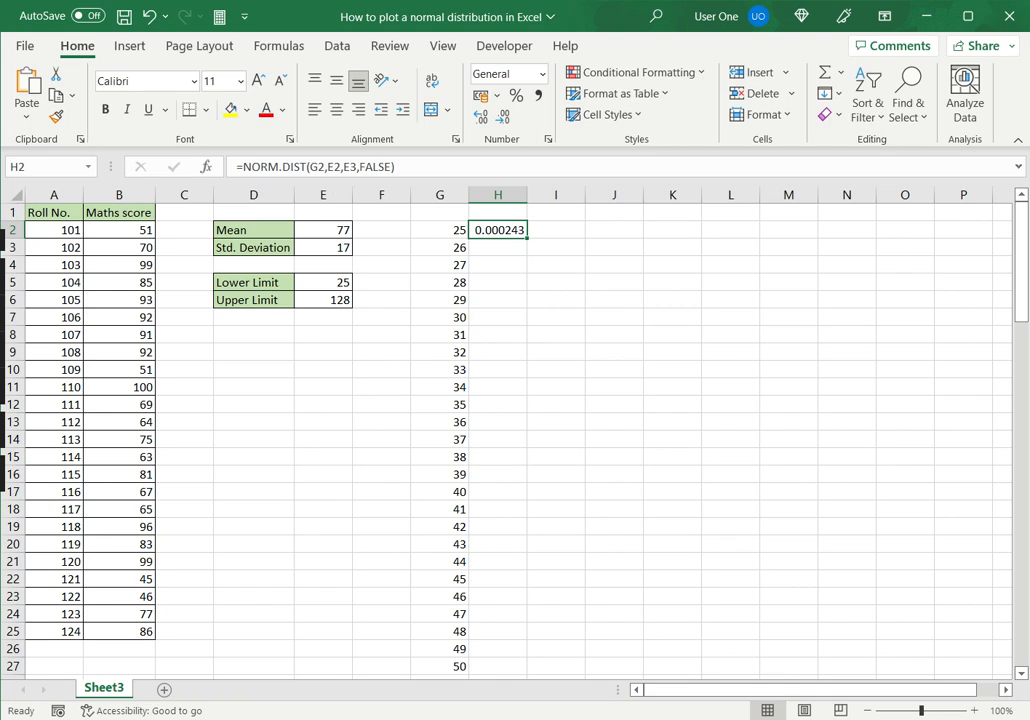
click(380, 187)
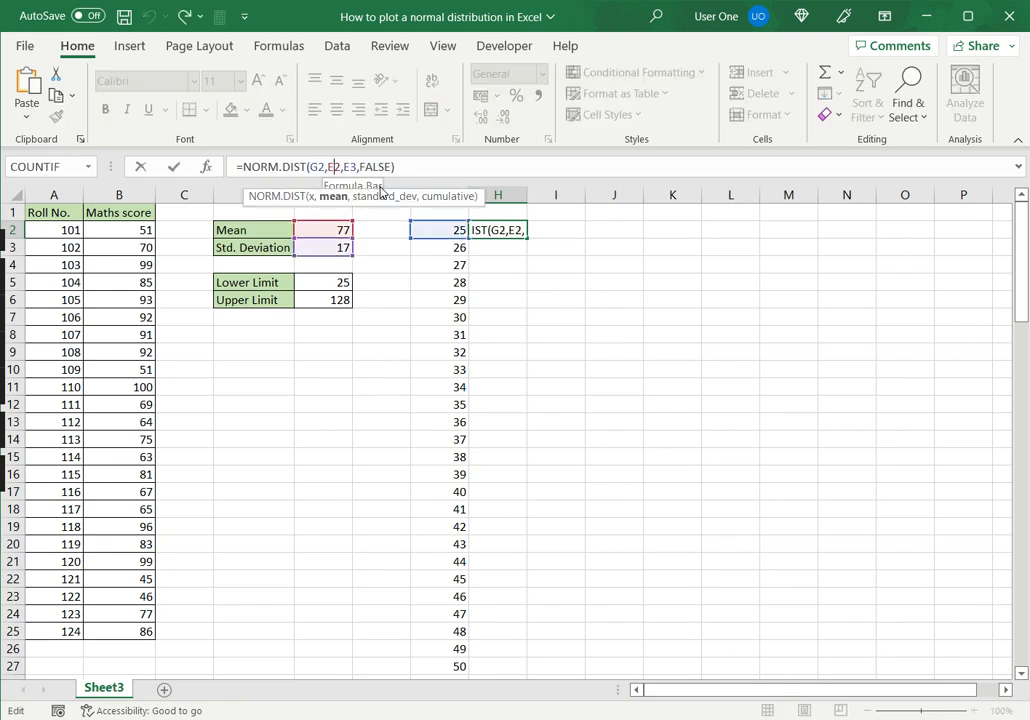
key(F4)
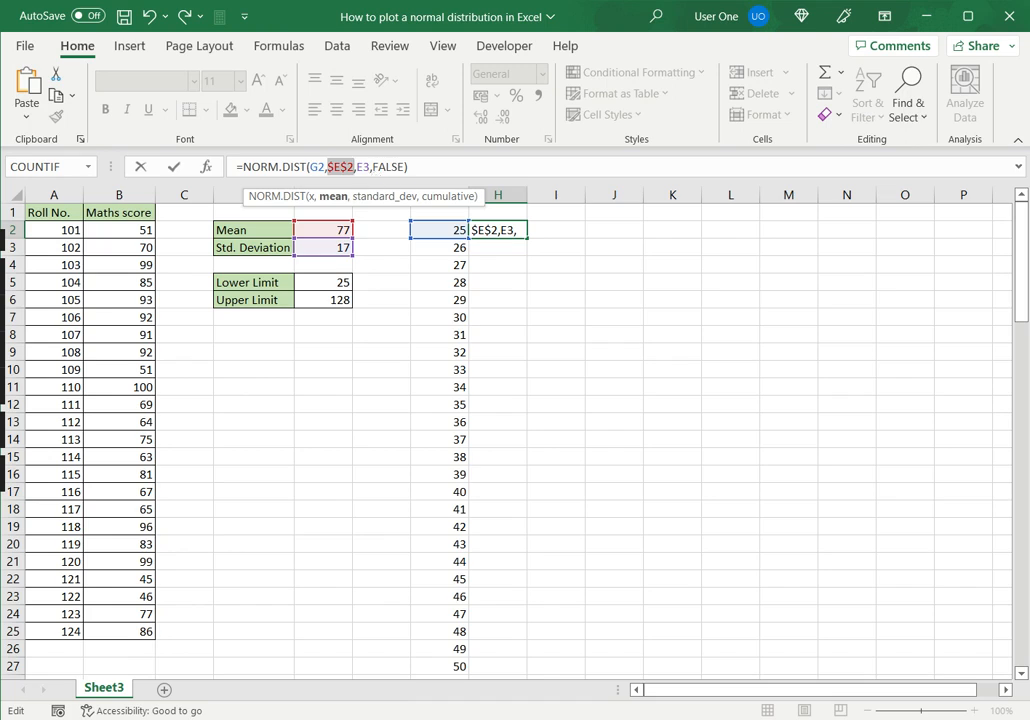
click(365, 168)
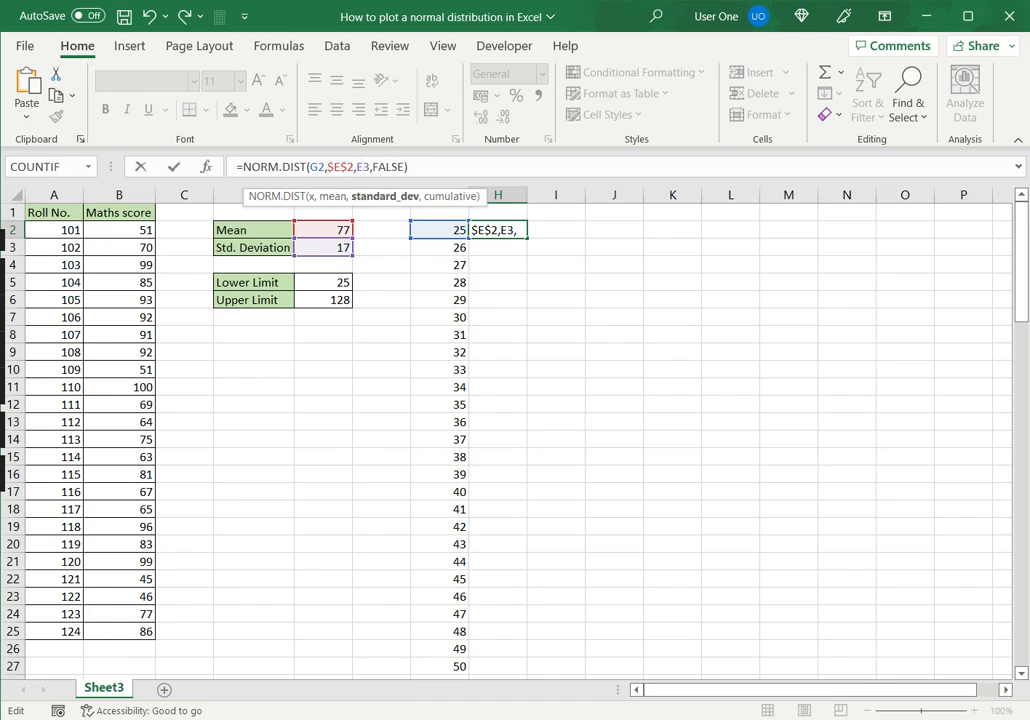
key(F4)
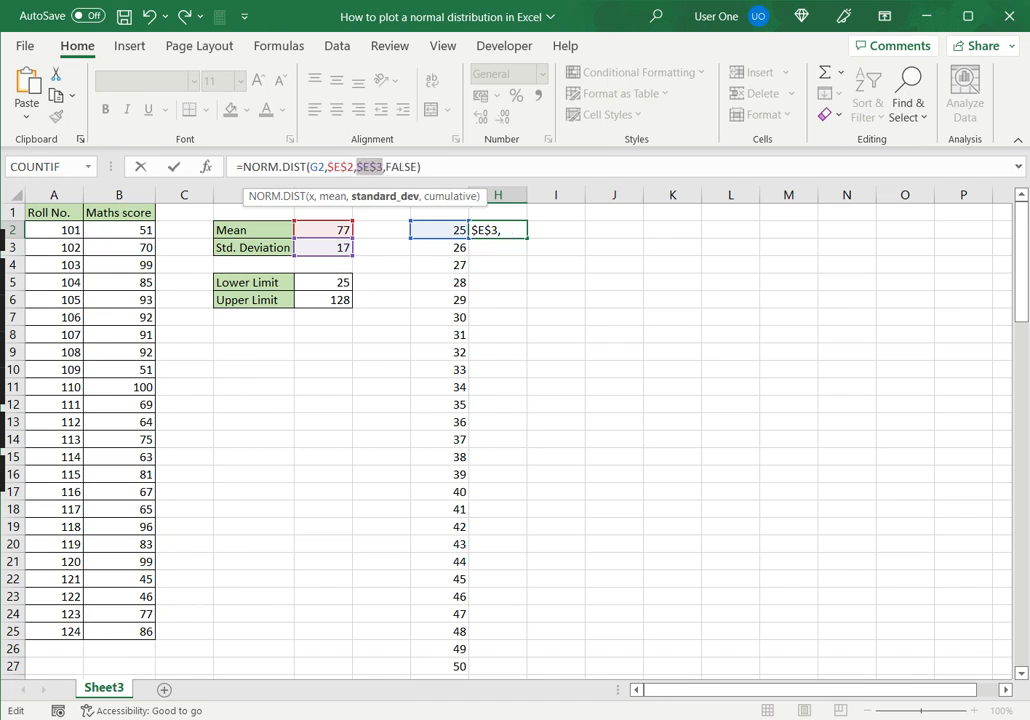
key(Return)
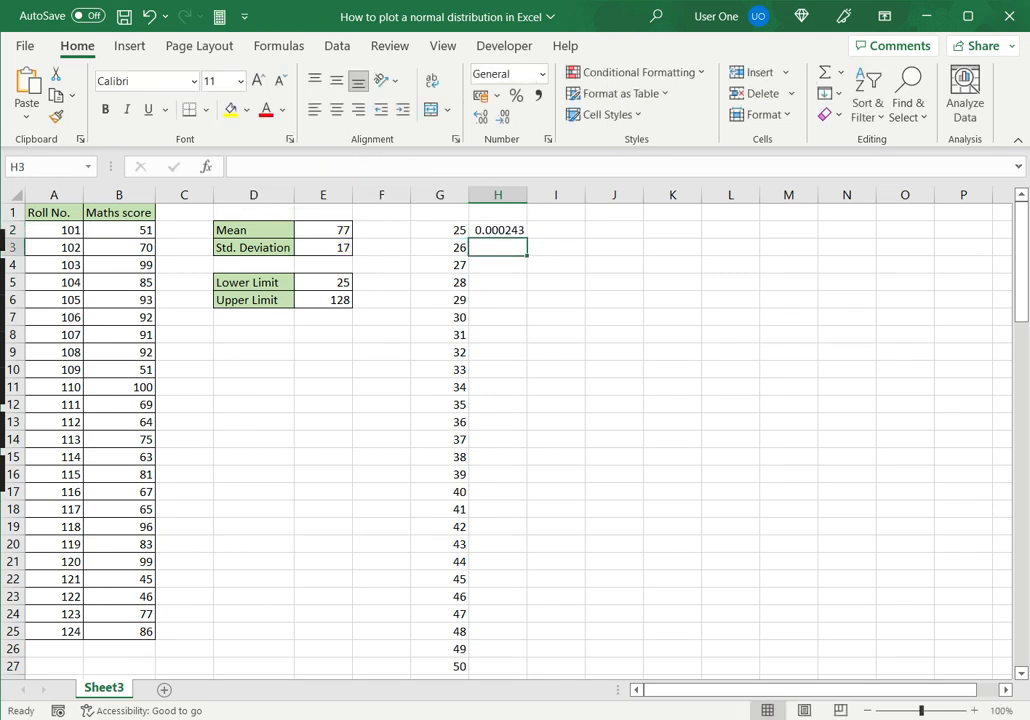
click(498, 230)
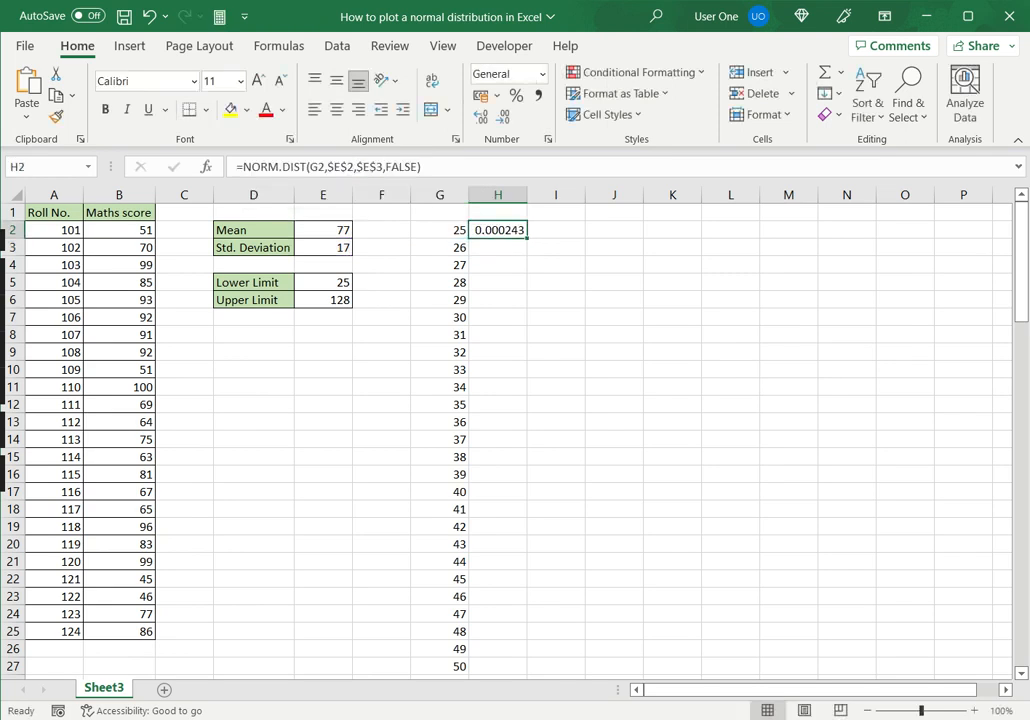
drag(527, 239, 527, 656)
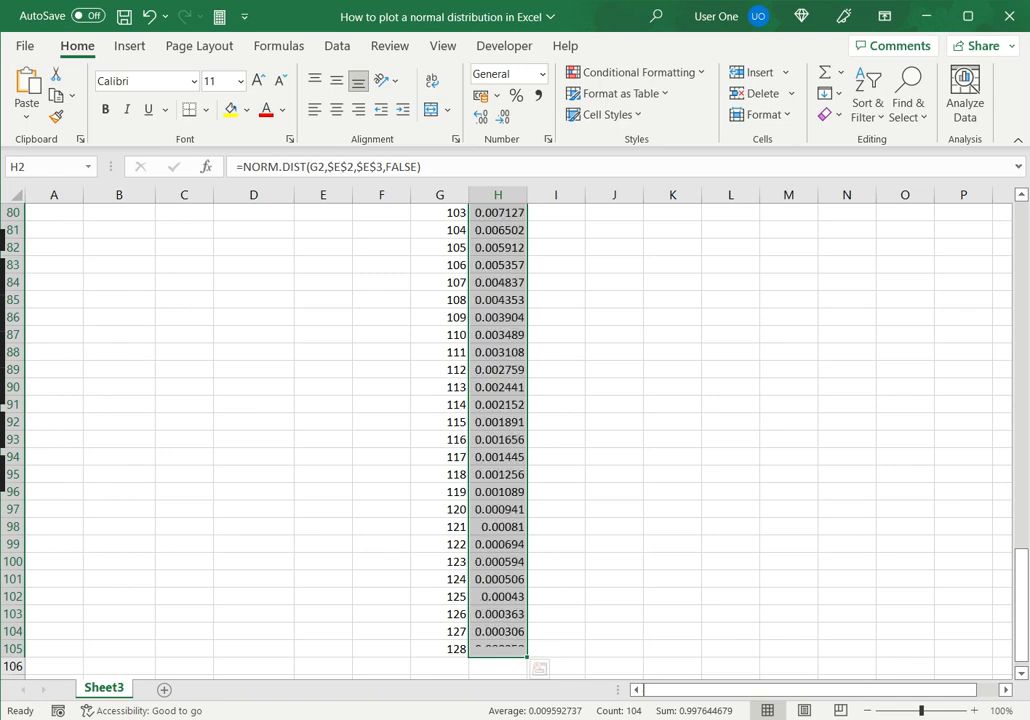
- Insert a scatter chart with smooth lines and no markers from the data in G2:H105
drag(1024, 566, 1023, 235)
drag(440, 230, 522, 655)
click(127, 48)
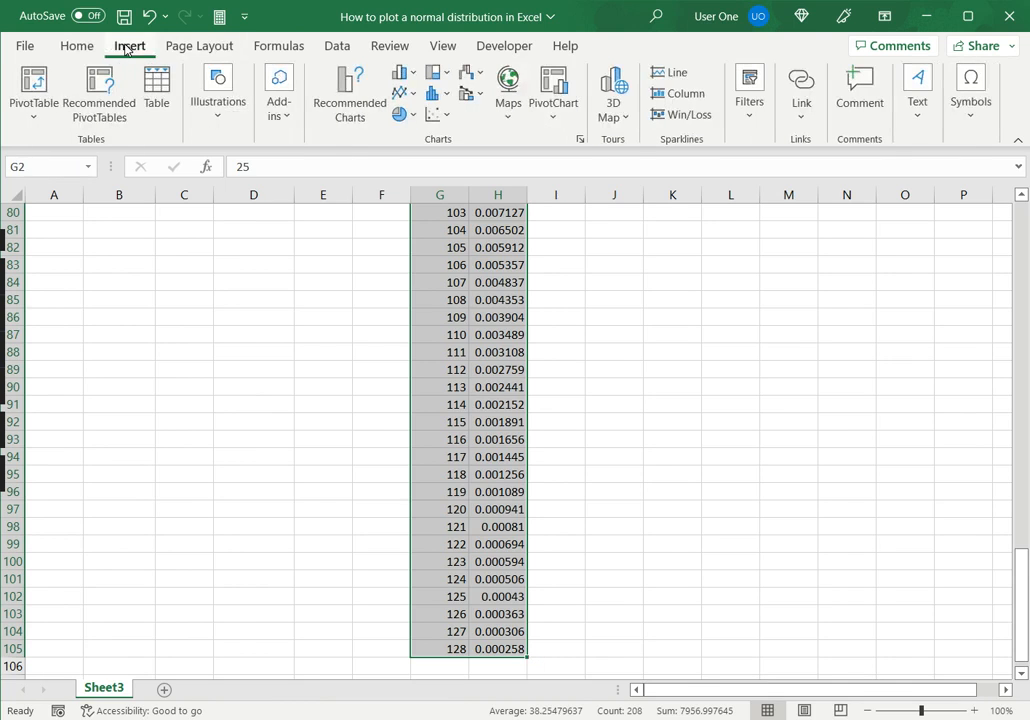
click(441, 115)
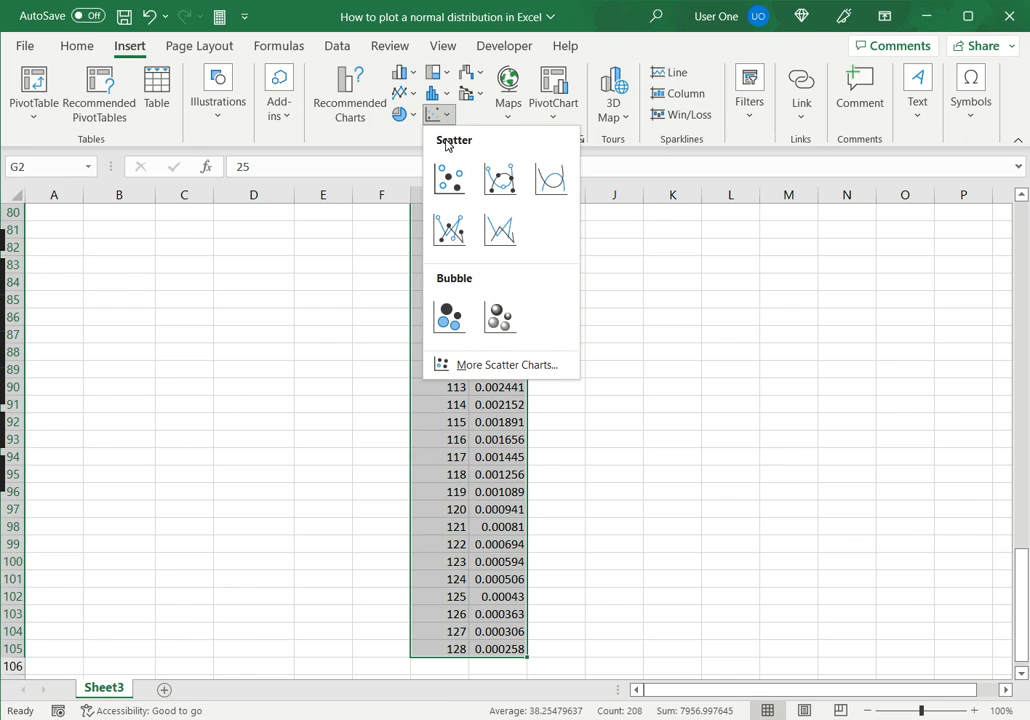
click(557, 184)
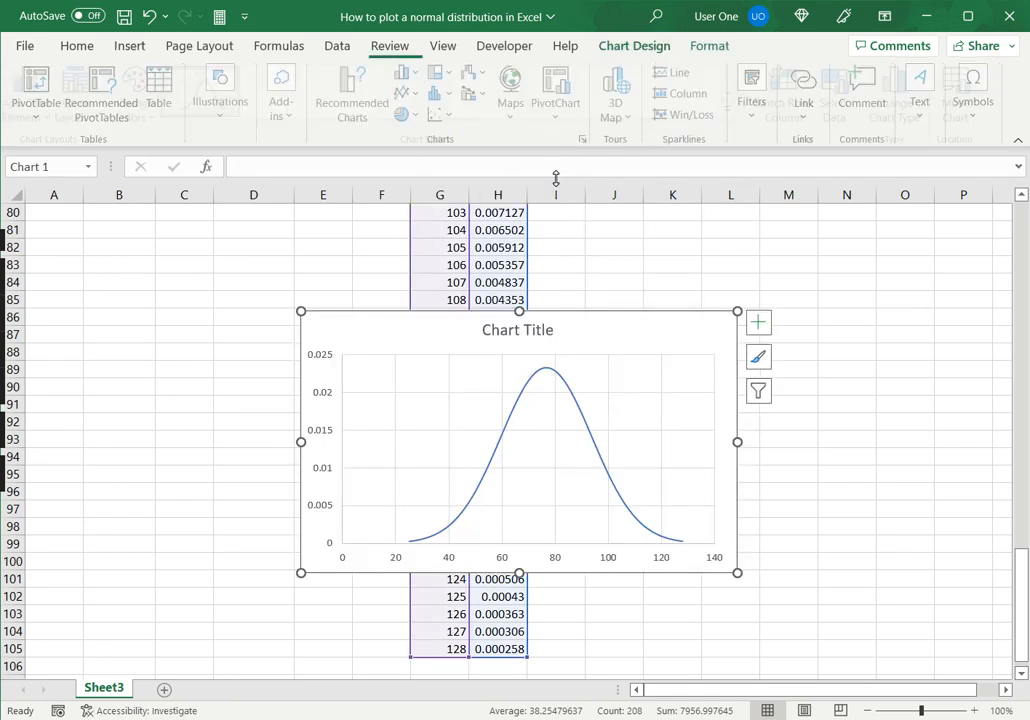
- Move the chart to the top of the sheet beside column H, covering about I2 to P16
drag(610, 333, 859, 249)
drag(1021, 612, 1023, 429)
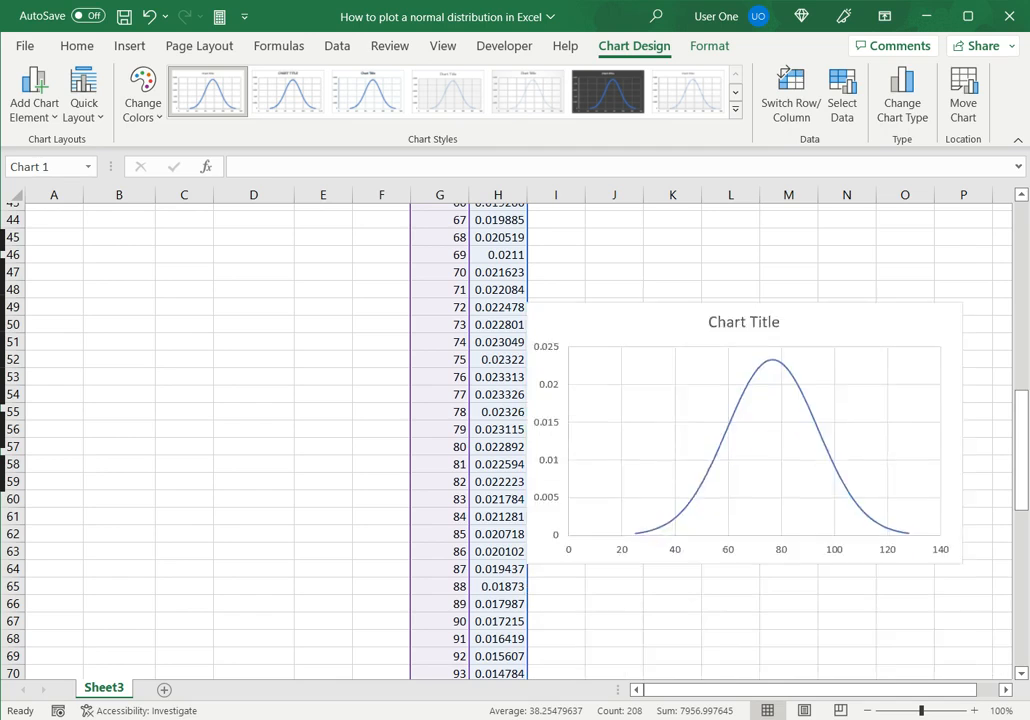
drag(1024, 422, 1025, 274)
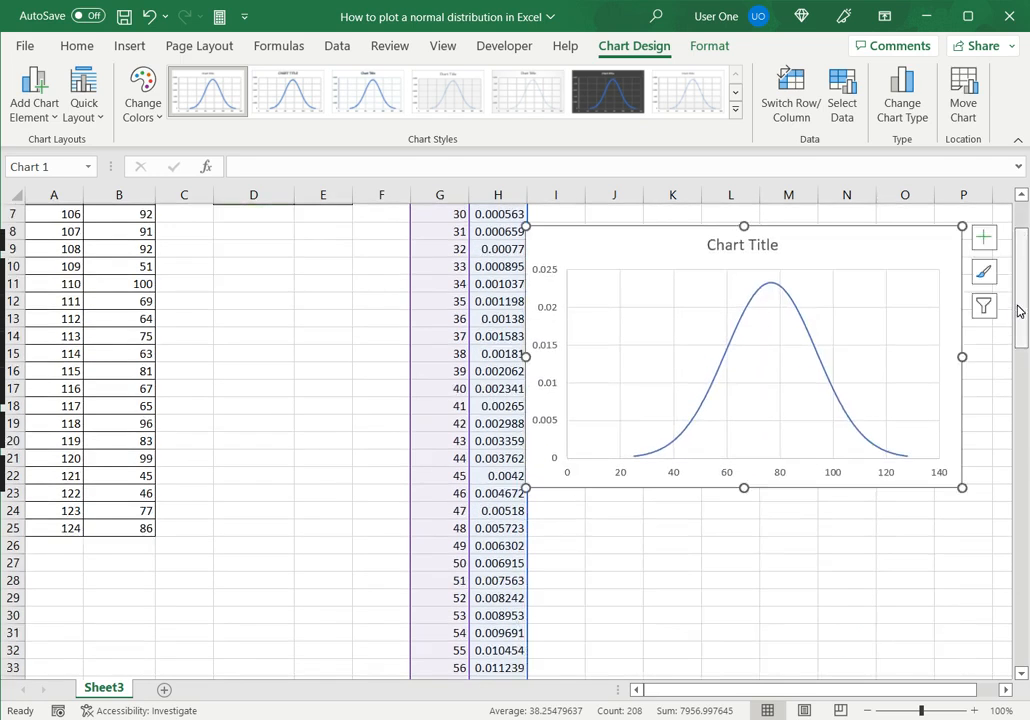
drag(1020, 310, 1020, 266)
drag(752, 408, 780, 302)
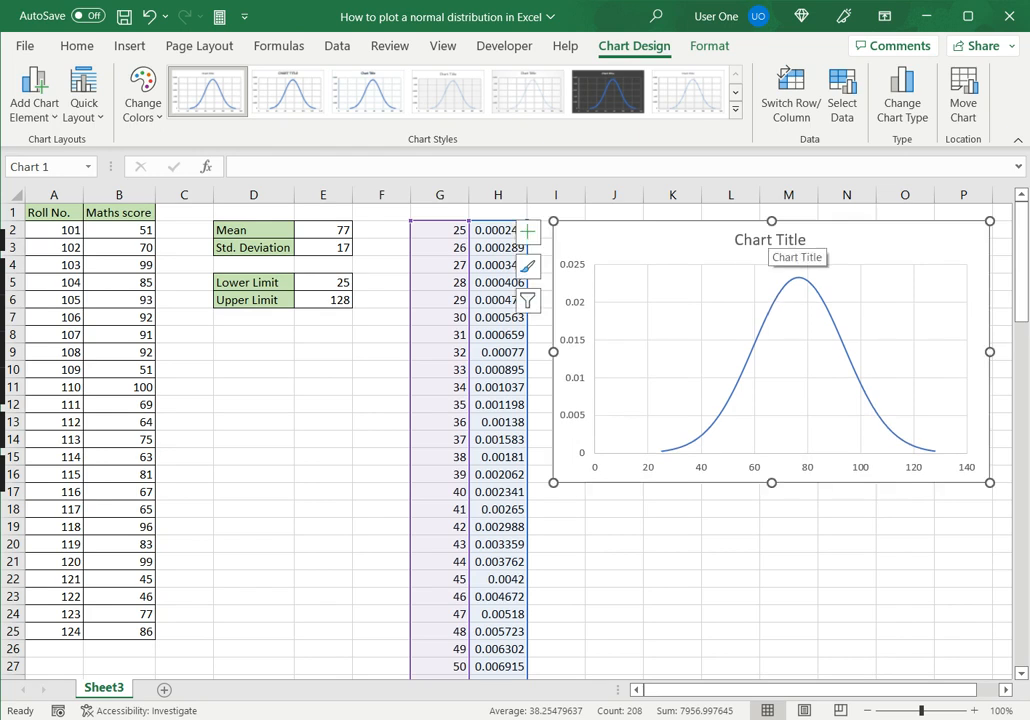
- Change the chart title to "Maths score" and deselect the chart
click(762, 240)
triple_click(760, 242)
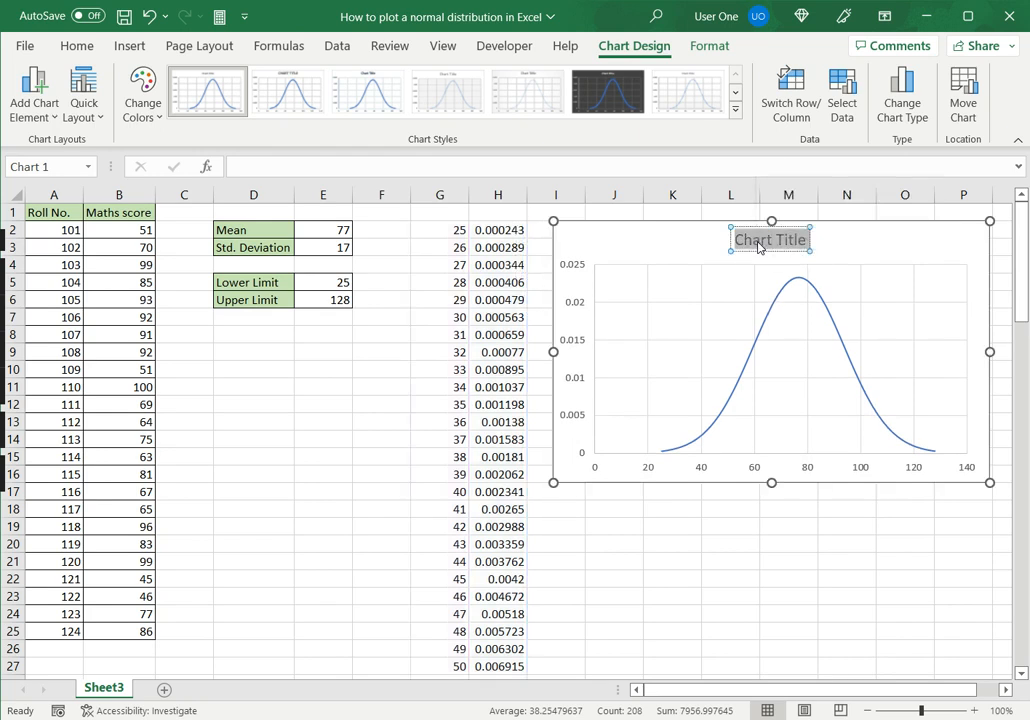
text(Maths score)
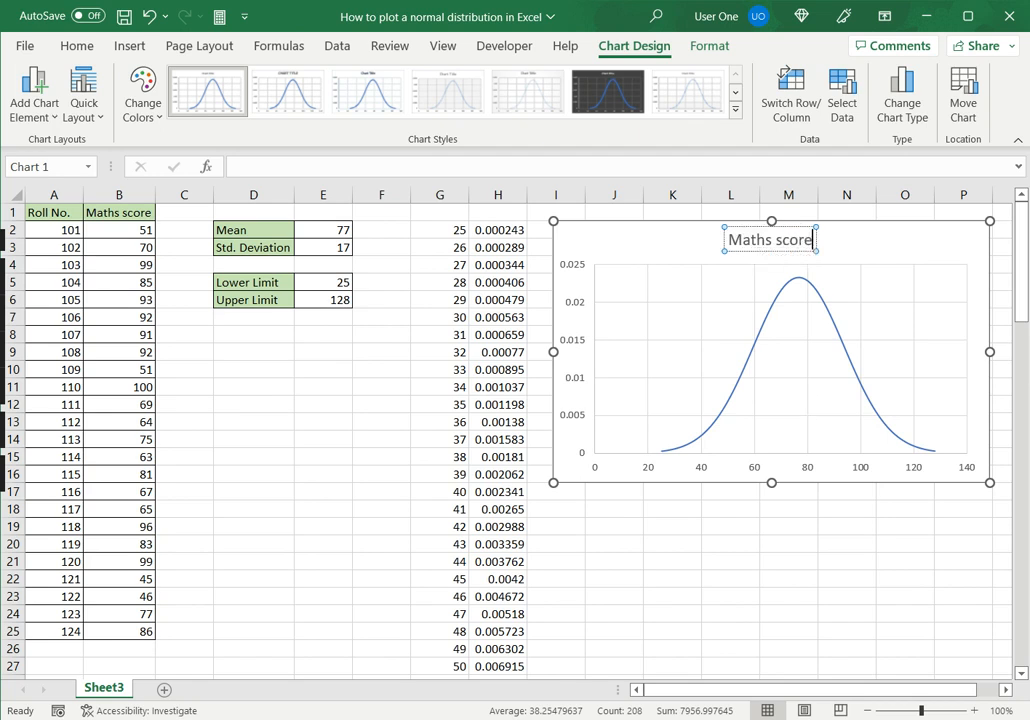
click(846, 491)
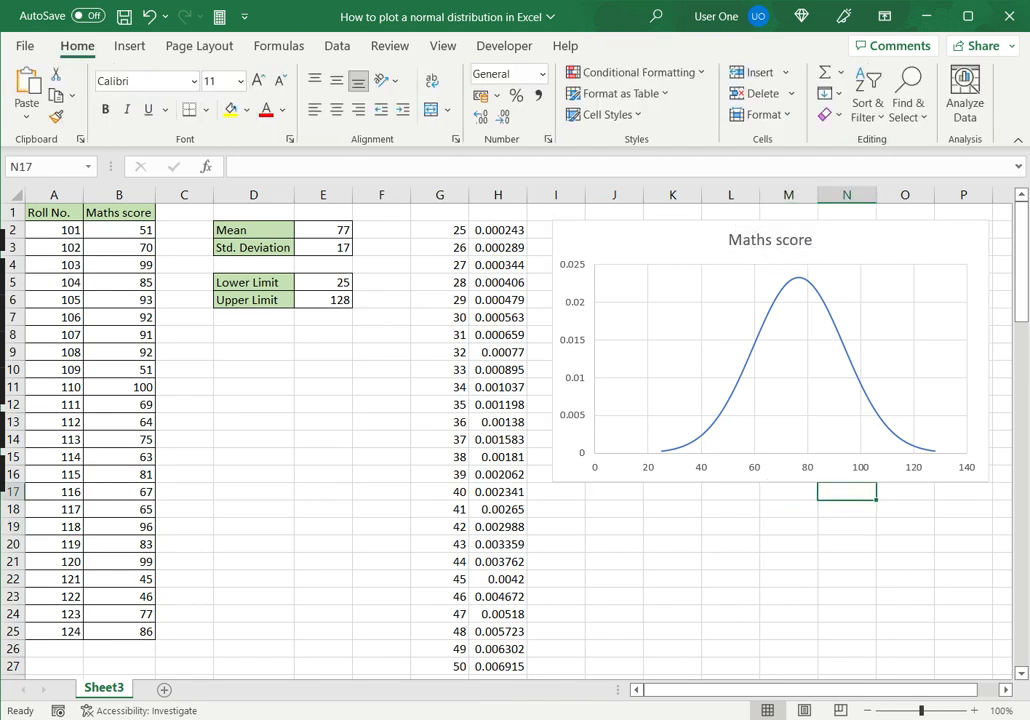
click(846, 509)
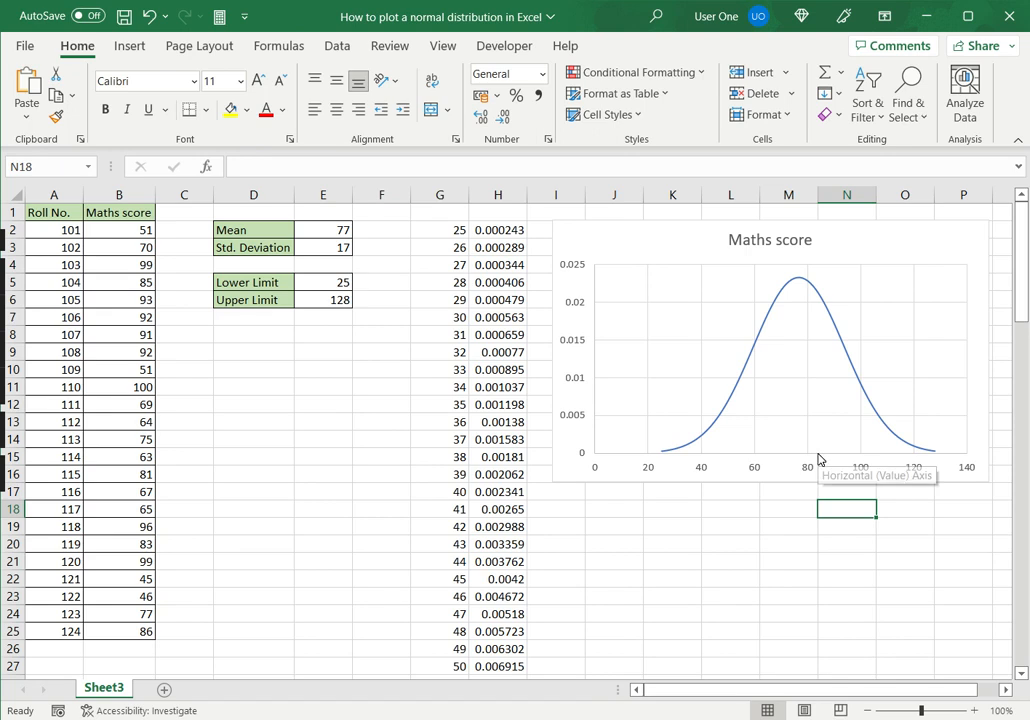